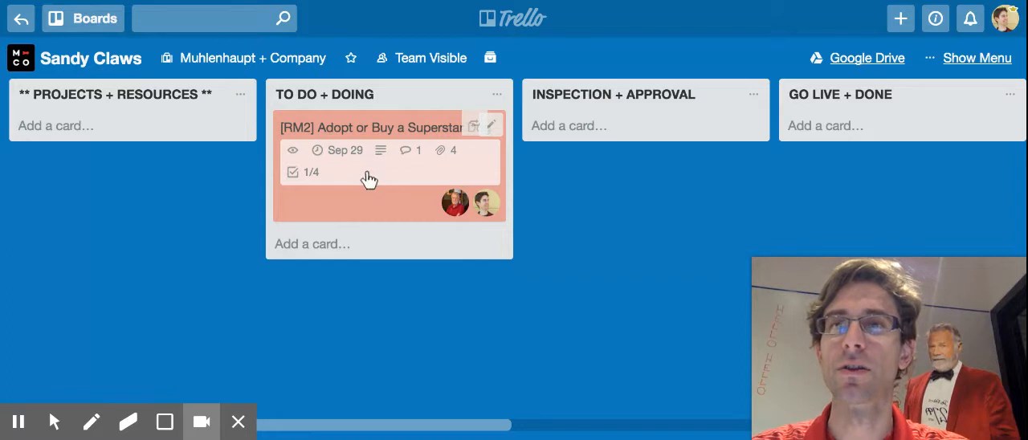
Add three cards titled "a", "b" and "c" to the TO DO + DOING list.
{"action": "left_click", "coordinate": [329, 244]}
{"action": "type", "text": "a"}
{"action": "key", "text": "Return"}
{"action": "type", "text": "b"}
{"action": "key", "text": "Return"}
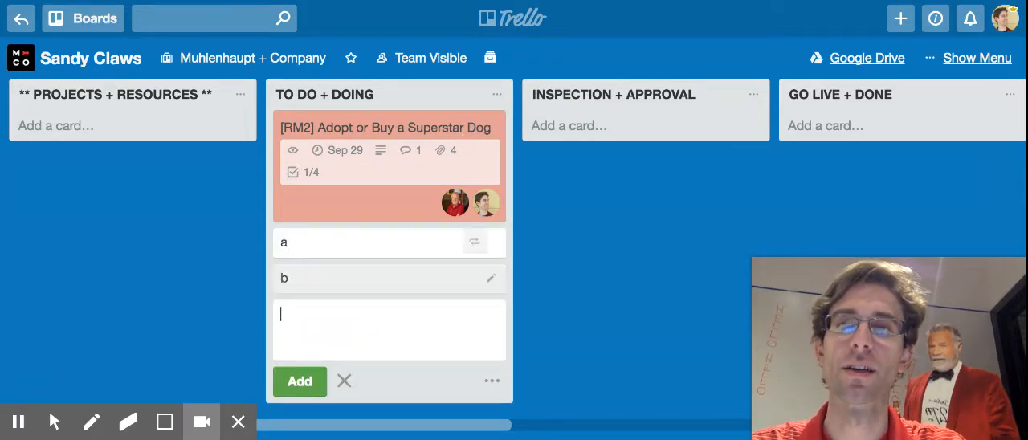
{"action": "type", "text": "c"}
{"action": "key", "text": "Return"}
{"action": "key", "text": "Escape"}
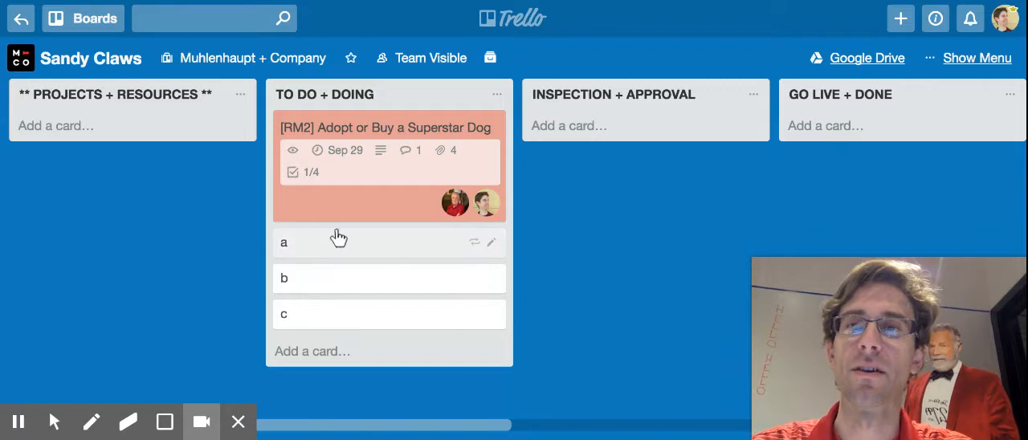
Label card a as High Importance (orange), card b as Medium Importance (yellow) and card c as Low Priority (purple).
{"action": "key", "text": "3"}
{"action": "key", "text": "2"}
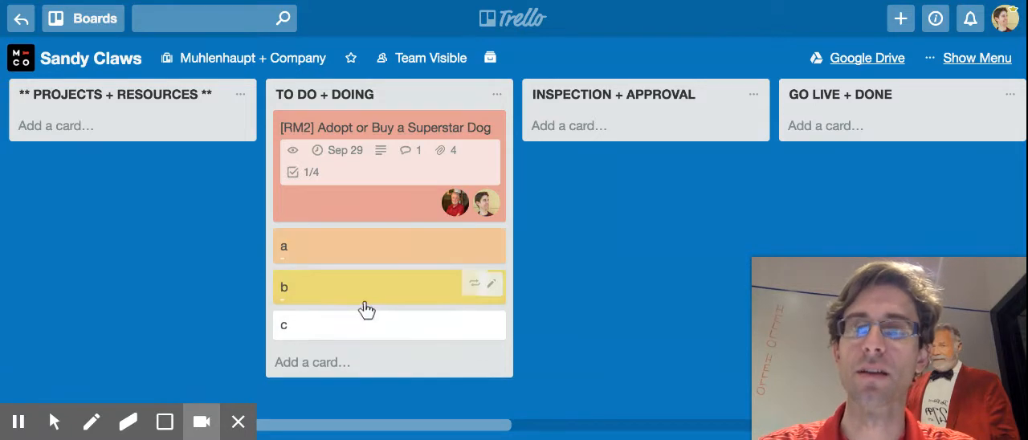
{"action": "key", "text": "1"}
{"action": "key", "text": "1"}
{"action": "key", "text": "5"}
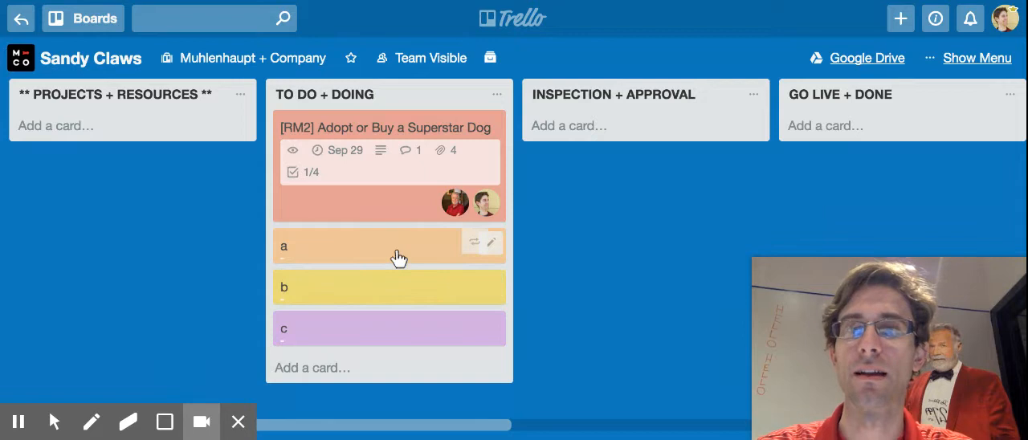
Assign the second listed board member to cards a, b and c in the TO DO + DOING list.
{"action": "key", "text": "m"}
{"action": "left_click", "coordinate": [519, 303]}
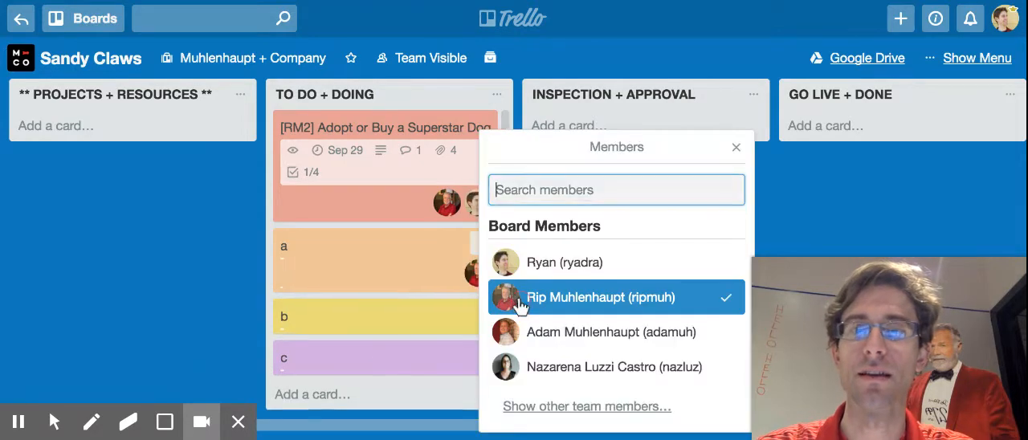
{"action": "key", "text": "Escape"}
{"action": "key", "text": "m"}
{"action": "left_click", "coordinate": [543, 305]}
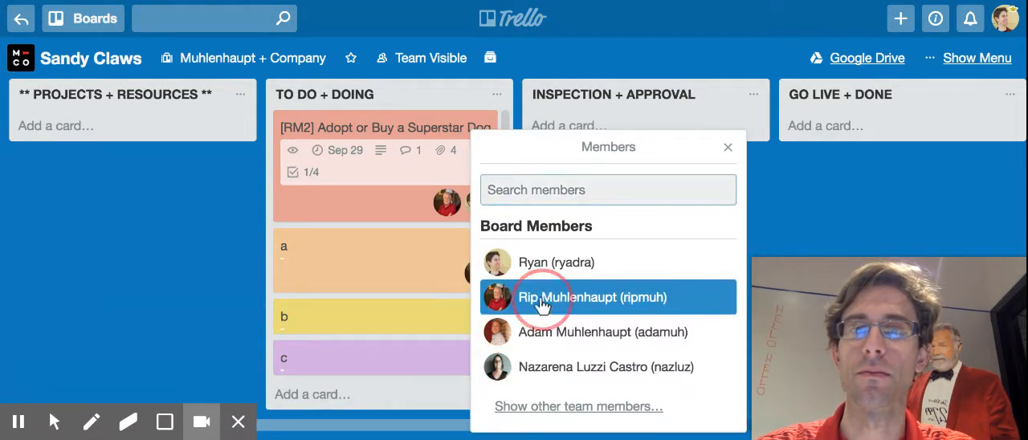
{"action": "left_click", "coordinate": [62, 314]}
{"action": "scroll", "coordinate": [351, 297], "scroll_direction": "down", "scroll_amount": 2}
{"action": "key", "text": "m"}
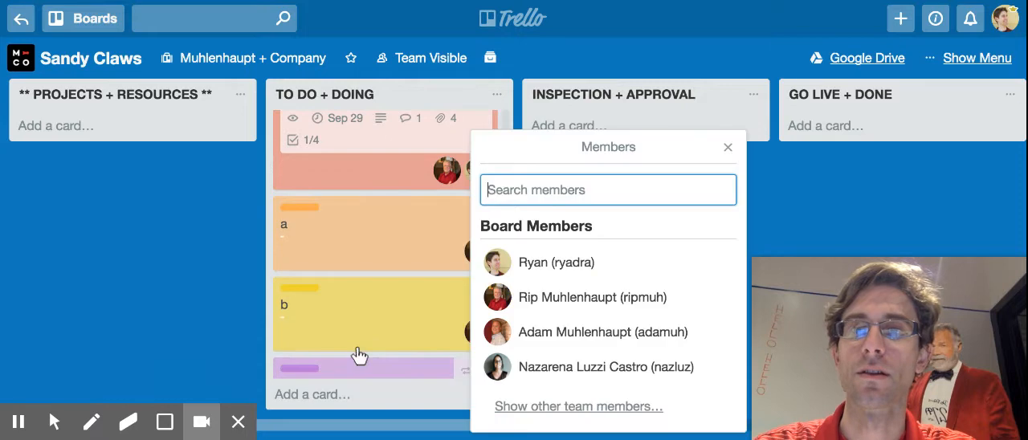
{"action": "left_click", "coordinate": [502, 298]}
{"action": "left_click", "coordinate": [146, 253]}
Set the due date of card a to September 20, 2017 and save it.
{"action": "scroll", "coordinate": [378, 249], "scroll_direction": "up", "scroll_amount": 1}
{"action": "scroll", "coordinate": [379, 249], "scroll_direction": "up", "scroll_amount": 1}
{"action": "key", "text": "d"}
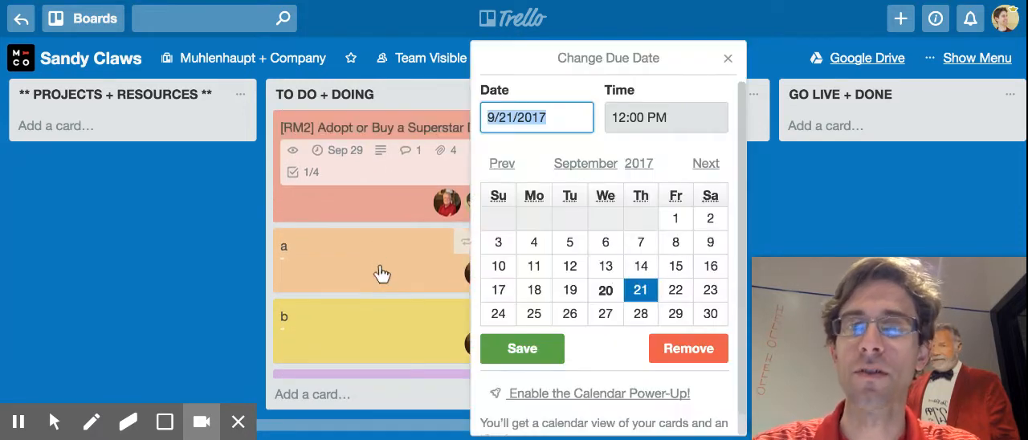
{"action": "left_click", "coordinate": [609, 290]}
{"action": "left_click", "coordinate": [535, 347]}
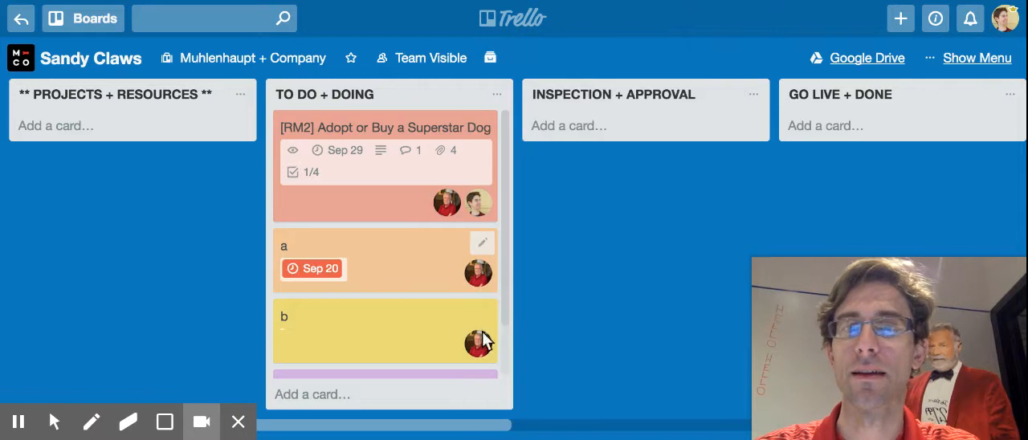
Replace card a's High Importance label with #1 Priority (The One Thing I'm Doing) and move the card to the top of its list.
{"action": "scroll", "coordinate": [377, 297], "scroll_direction": "down", "scroll_amount": 1}
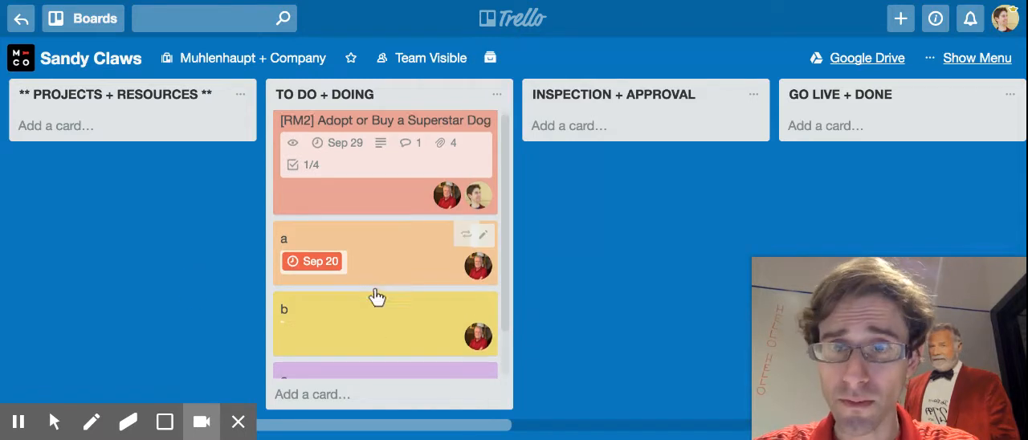
{"action": "scroll", "coordinate": [377, 297], "scroll_direction": "down", "scroll_amount": 1}
{"action": "scroll", "coordinate": [375, 294], "scroll_direction": "up", "scroll_amount": 2}
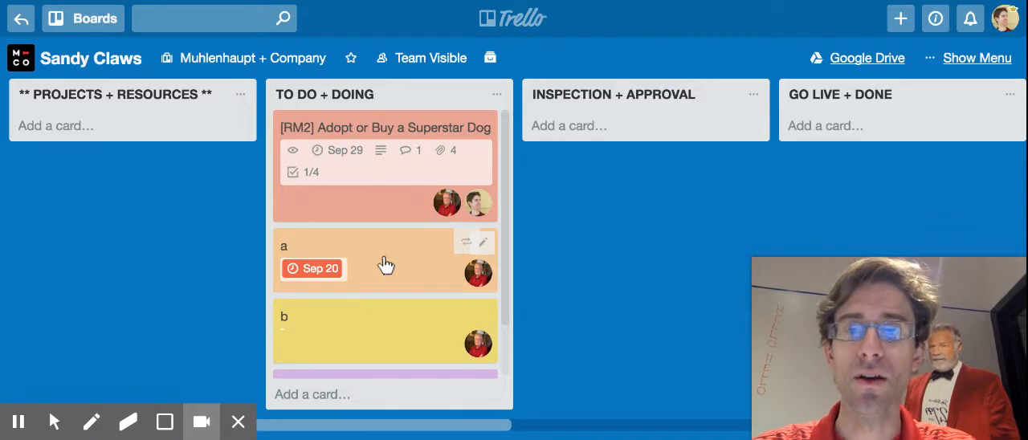
{"action": "key", "text": "l"}
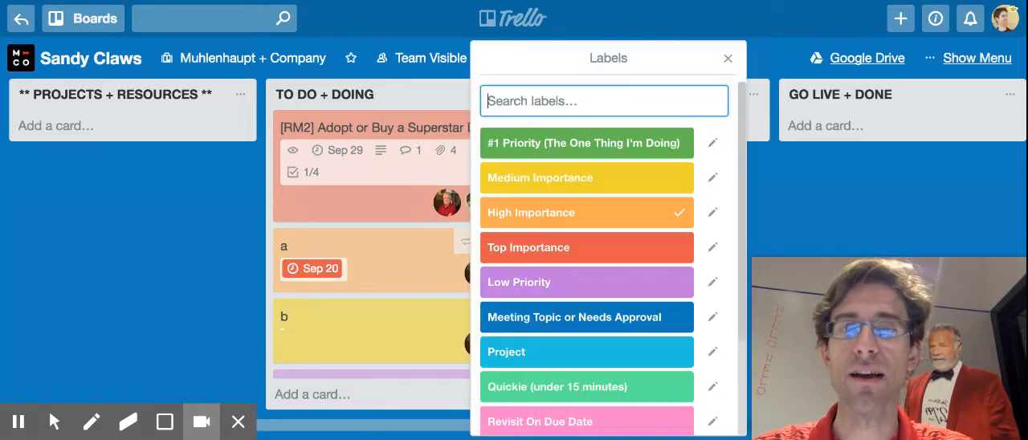
{"action": "left_click", "coordinate": [576, 144]}
{"action": "left_click", "coordinate": [580, 205]}
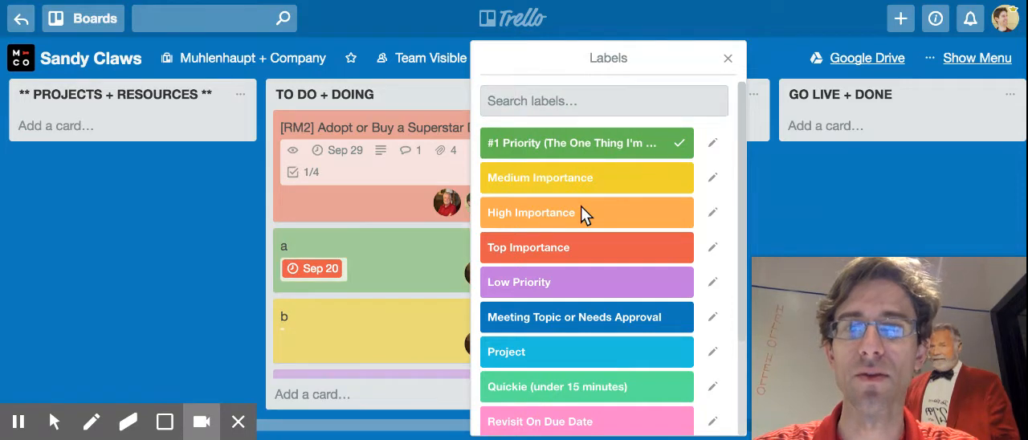
{"action": "left_click", "coordinate": [179, 239]}
{"action": "left_click_drag", "start_coordinate": [385, 259], "coordinate": [392, 158]}
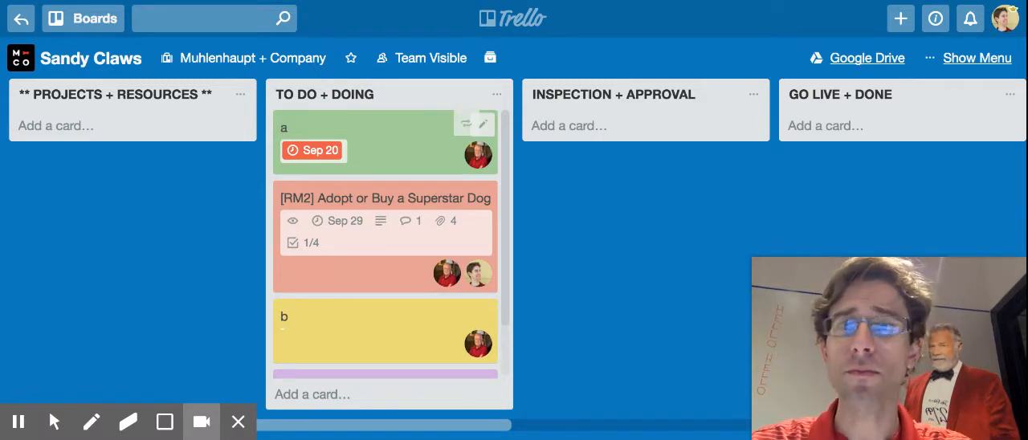
Open card a and begin a comment that mentions the card's assigned member.
{"action": "left_click", "coordinate": [396, 141]}
{"action": "scroll", "coordinate": [381, 271], "scroll_direction": "down", "scroll_amount": 5}
{"action": "left_click", "coordinate": [348, 86]}
{"action": "scroll", "coordinate": [347, 85], "scroll_direction": "up", "scroll_amount": 2}
{"action": "type", "text": "@ryan"}
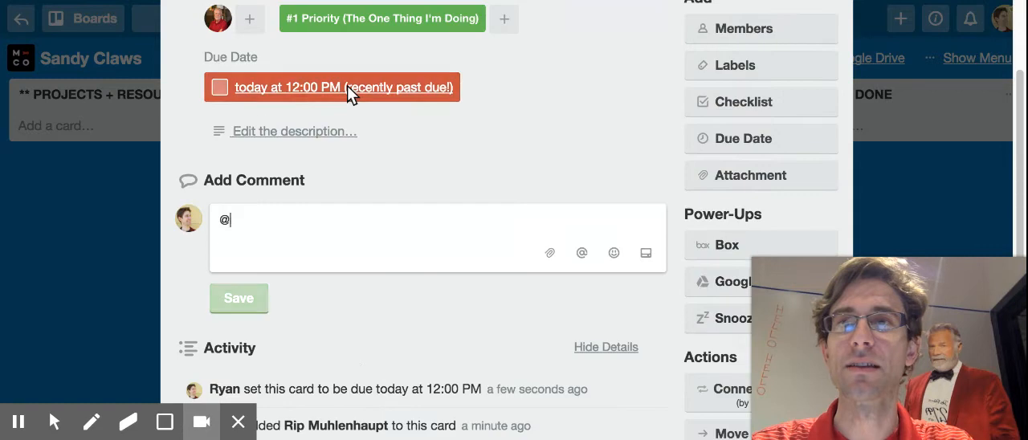
{"action": "key", "text": "BackSpace"}
{"action": "key", "text": "BackSpace"}
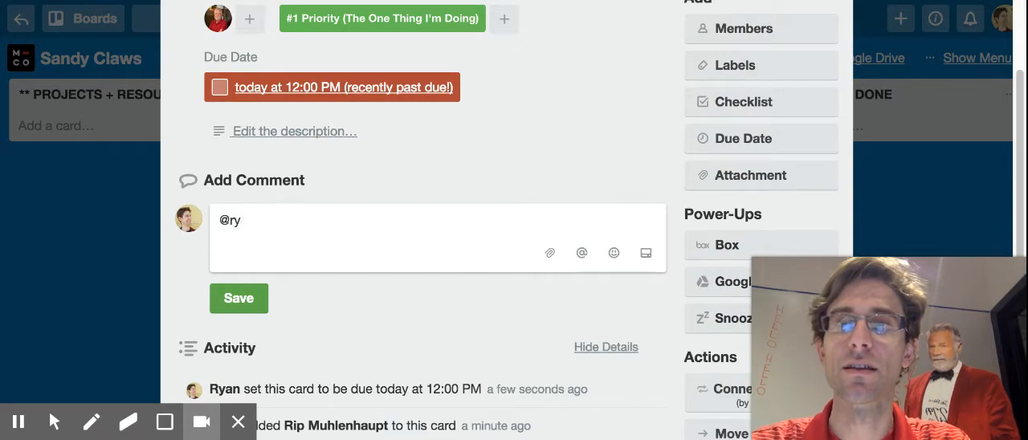
{"action": "key", "text": "BackSpace"}
{"action": "key", "text": "BackSpace"}
{"action": "type", "text": "rip"}
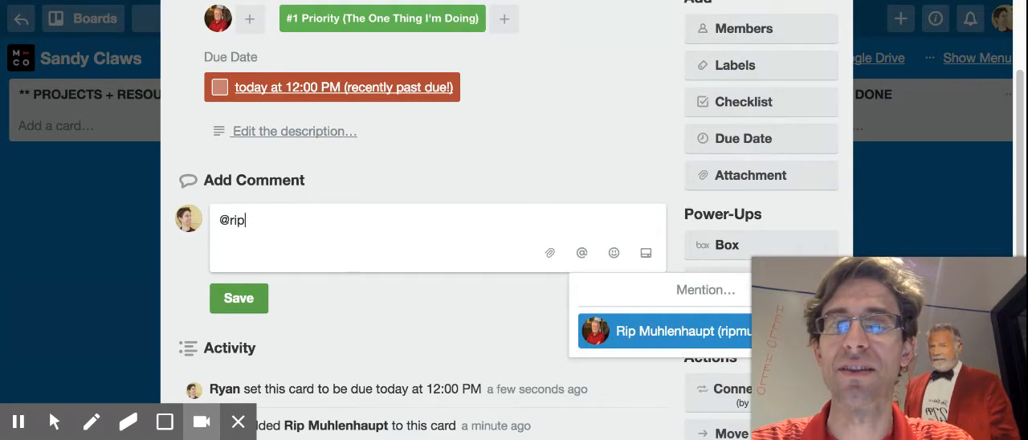
{"action": "type", "text": "muh "}
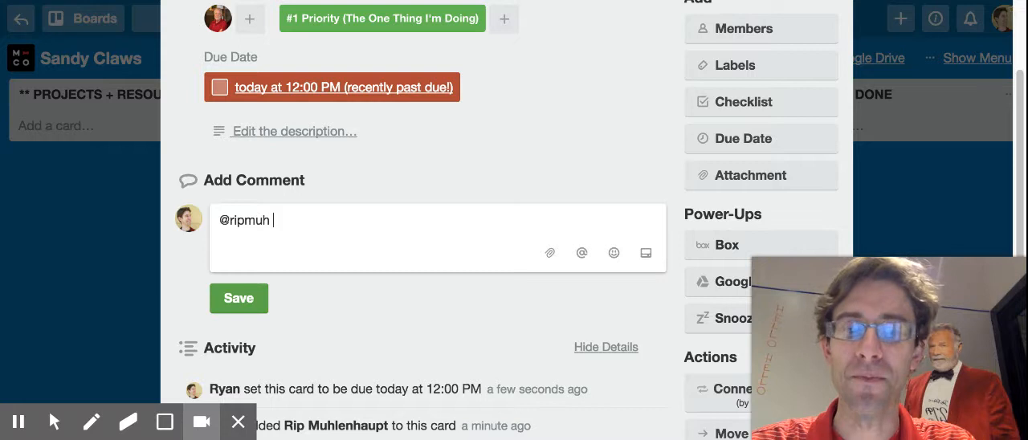
{"action": "type", "text": "this is tone - let's get it inspected (test - ignore"}
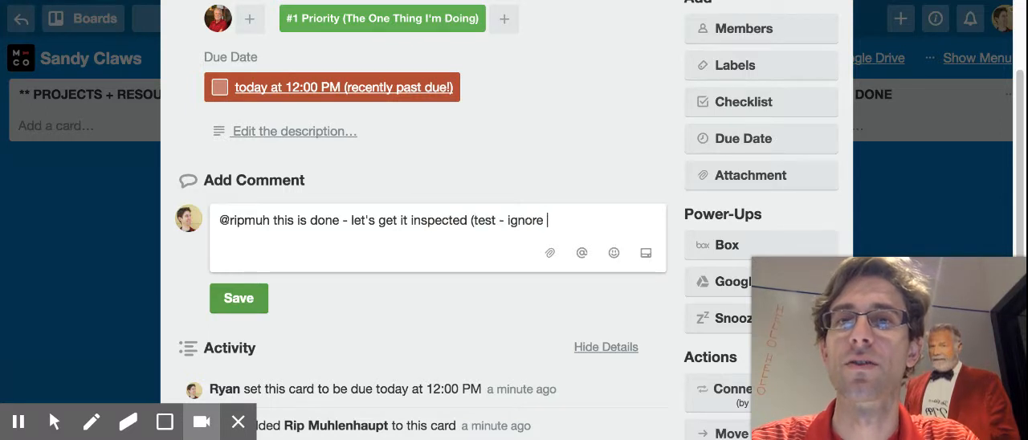
{"action": "type", "text": " this)"}
Complete the comment with "this is done - let's get it inspected (test - ignore this)" and save it.
{"action": "left_click", "coordinate": [238, 309]}
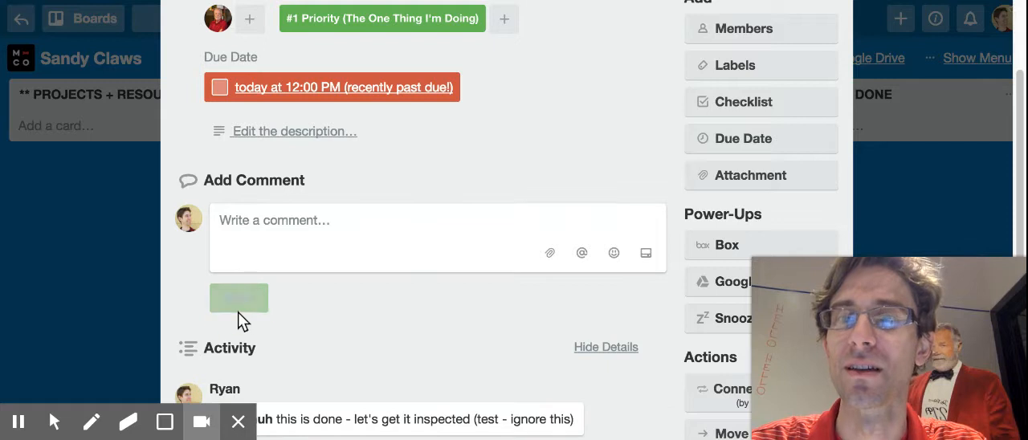
Close card a and move it to the INSPECTION + APPROVAL list.
{"action": "scroll", "coordinate": [358, 298], "scroll_direction": "up", "scroll_amount": 3}
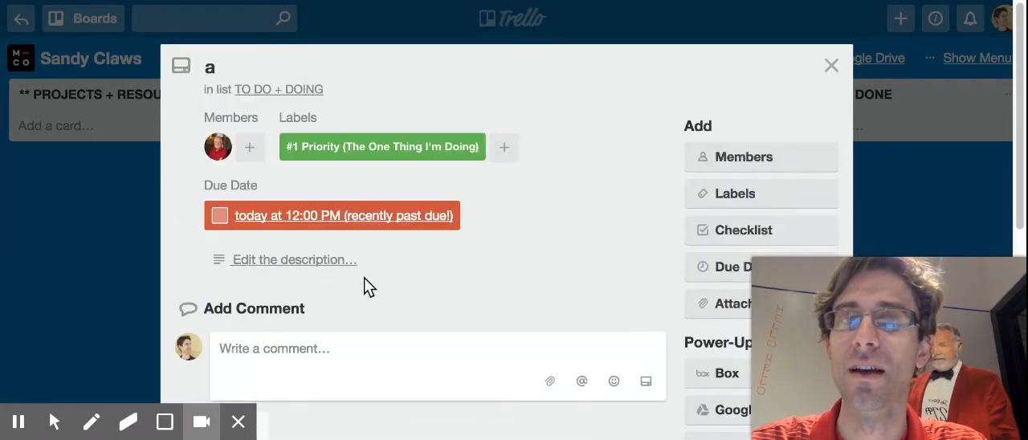
{"action": "left_click", "coordinate": [831, 66]}
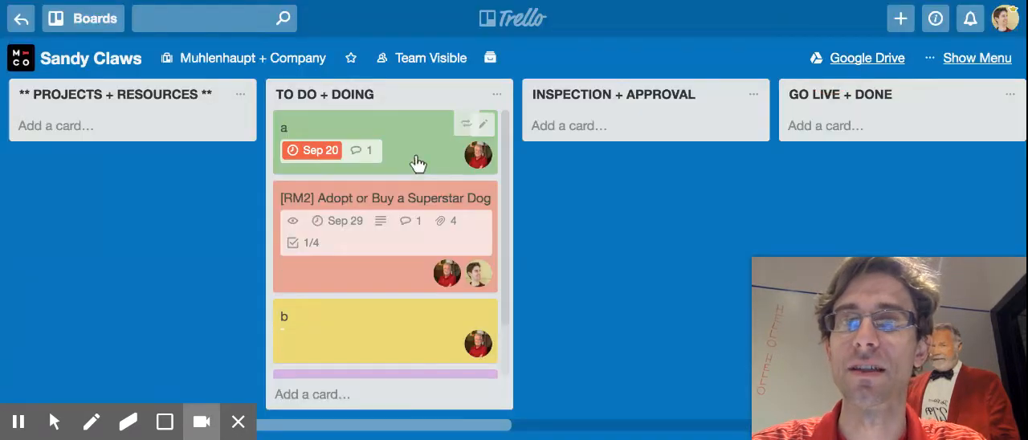
{"action": "left_click_drag", "start_coordinate": [402, 133], "coordinate": [626, 131]}
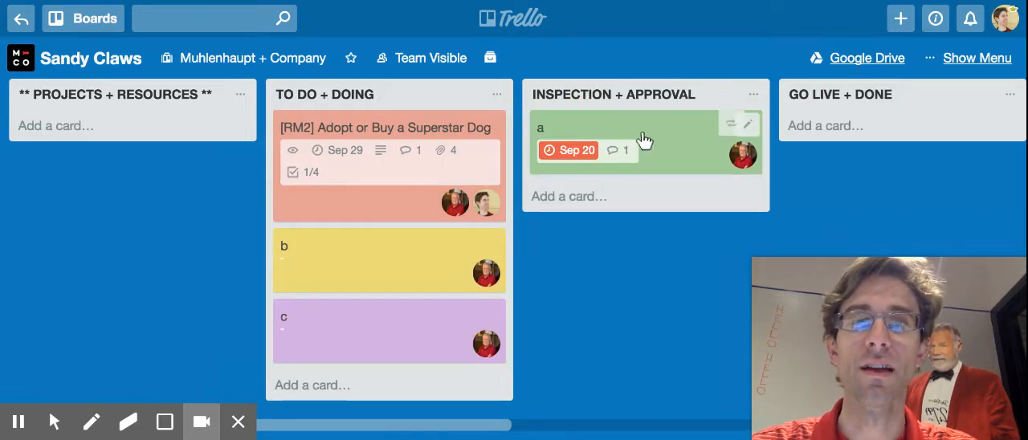
{"action": "key", "text": "m"}
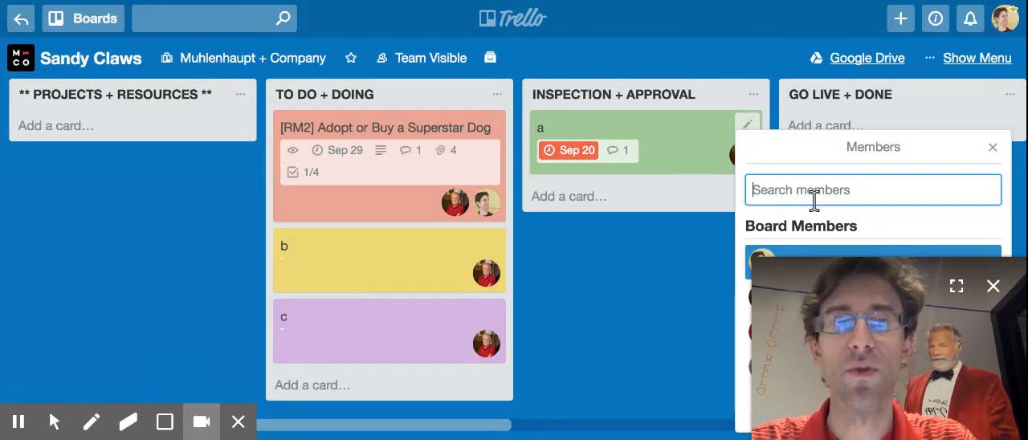
{"action": "type", "text": "ri"}
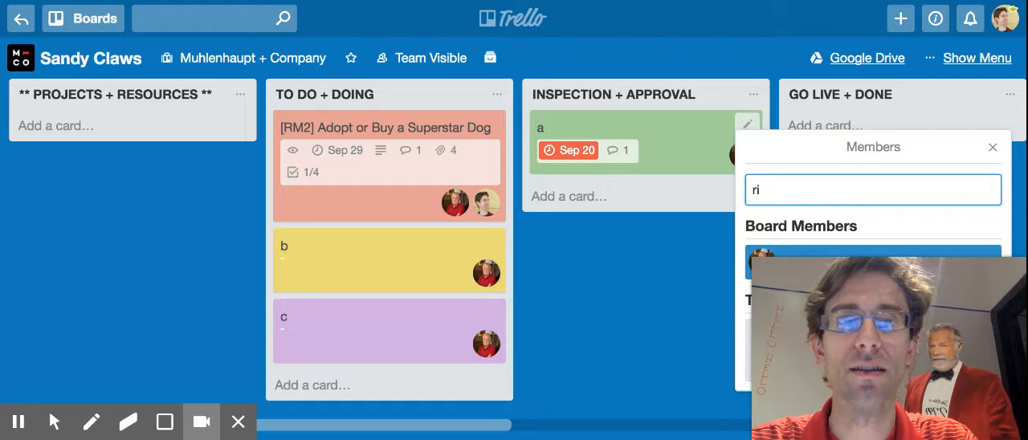
{"action": "key", "text": "BackSpace"}
{"action": "key", "text": "BackSpace"}
{"action": "type", "text": "tara"}
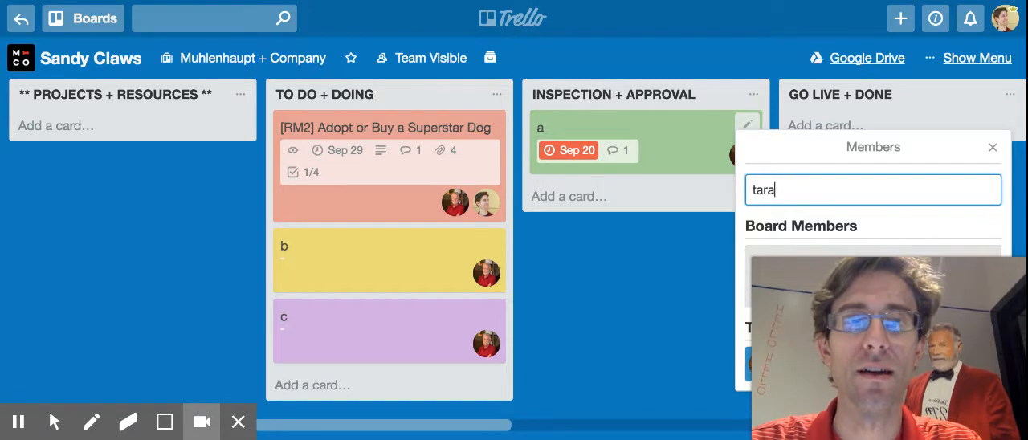
{"action": "key", "text": "Escape"}
Open card a, search for the inspecting team member and assign them, remove the original member, and close the card.
{"action": "left_click", "coordinate": [677, 146]}
{"action": "left_click", "coordinate": [731, 159]}
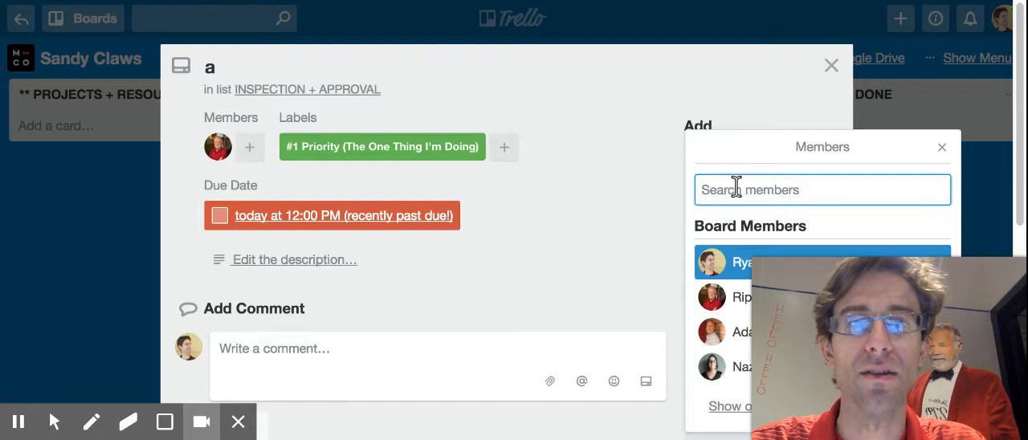
{"action": "type", "text": "tara"}
{"action": "key", "text": "Return"}
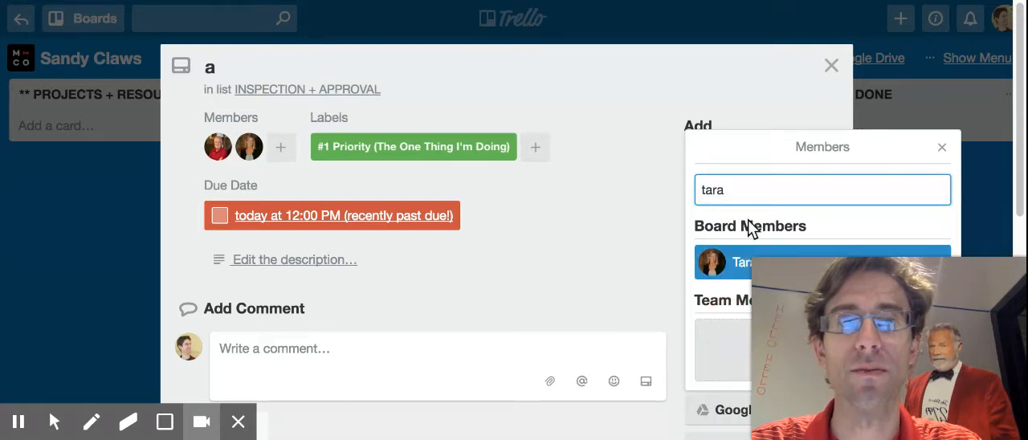
{"action": "double_click", "coordinate": [736, 189]}
{"action": "type", "text": "rip"}
{"action": "key", "text": "Return"}
{"action": "left_click", "coordinate": [615, 206]}
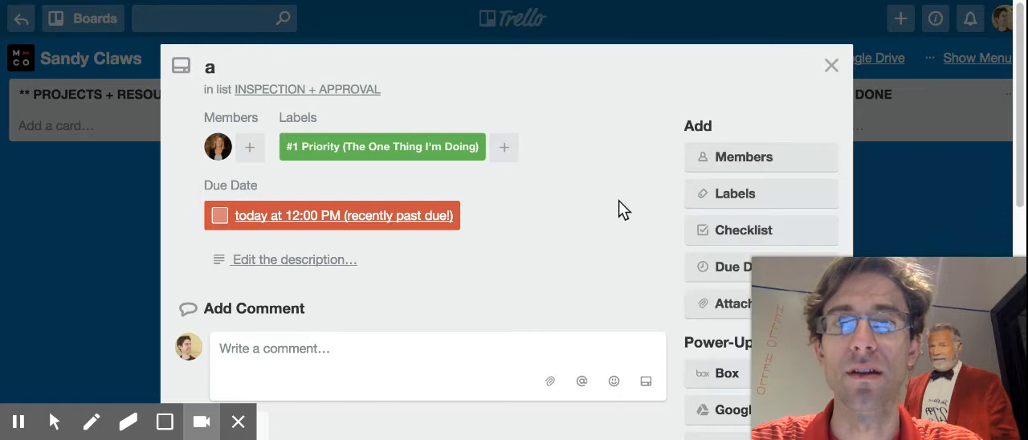
{"action": "left_click", "coordinate": [832, 66]}
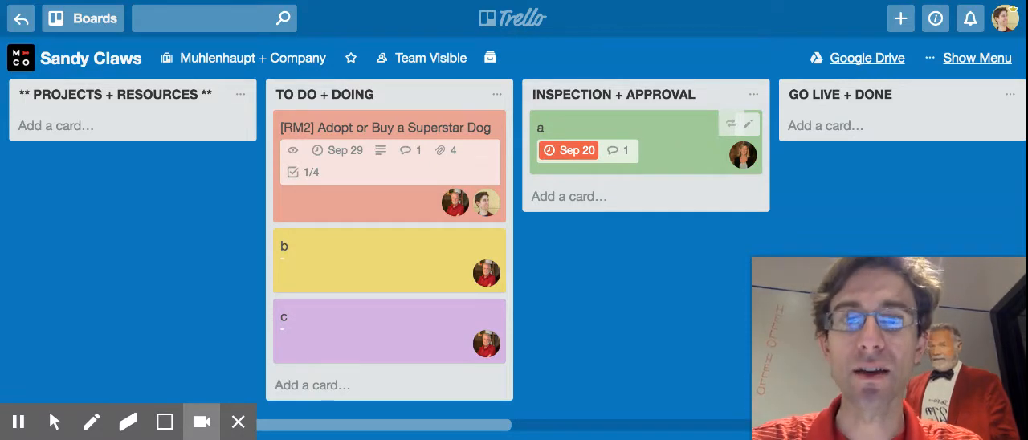
Set the due time of card a to 5:00 PM on the same date.
{"action": "key", "text": "d"}
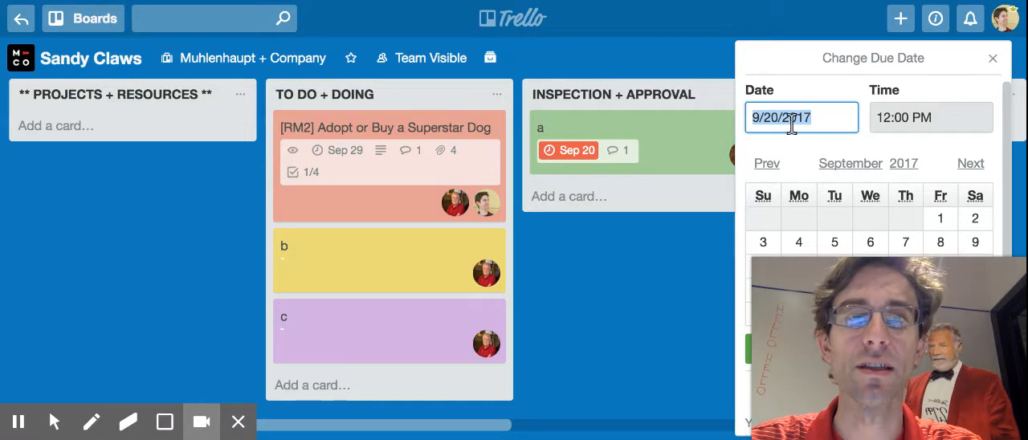
{"action": "left_click", "coordinate": [884, 114]}
{"action": "key", "text": "Delete"}
{"action": "key", "text": "Delete"}
{"action": "type", "text": "5"}
{"action": "key", "text": "Return"}
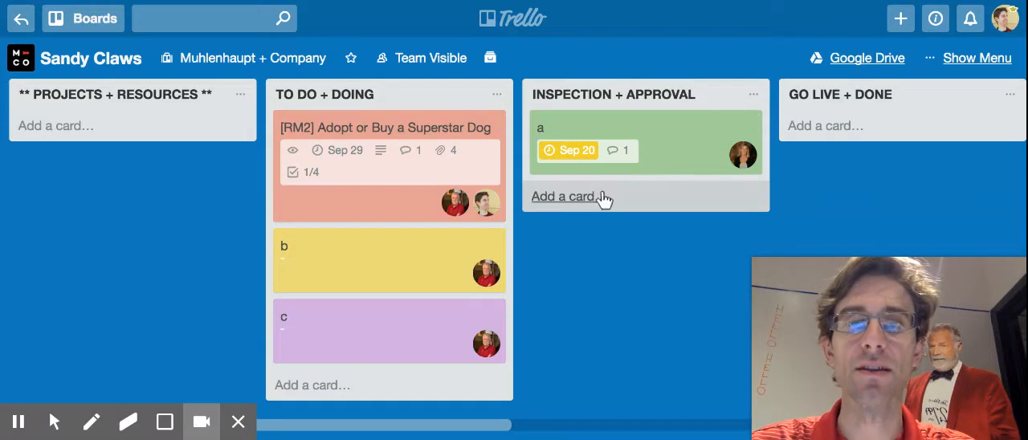
Open card a, remove the inspecting member and reassign the card to the original board member.
{"action": "left_click", "coordinate": [662, 143]}
{"action": "scroll", "coordinate": [411, 191], "scroll_direction": "down", "scroll_amount": 1}
{"action": "left_click", "coordinate": [214, 104]}
{"action": "left_click", "coordinate": [266, 201]}
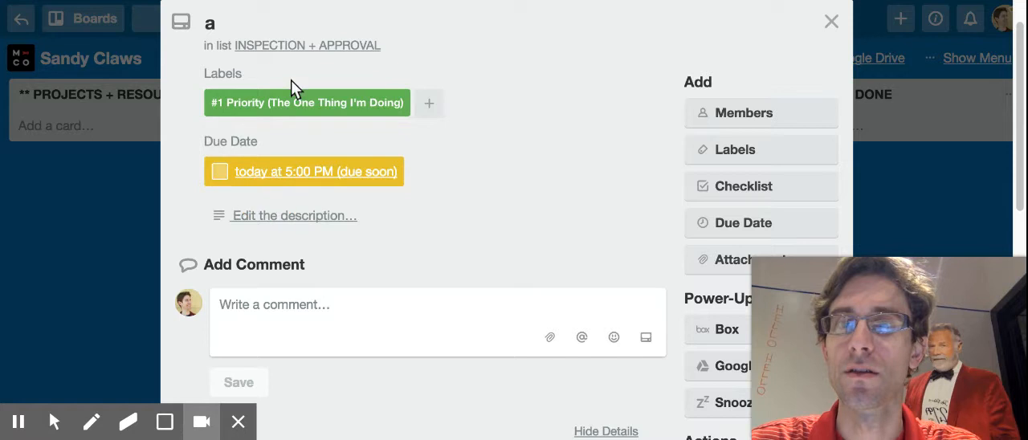
{"action": "left_click", "coordinate": [739, 111]}
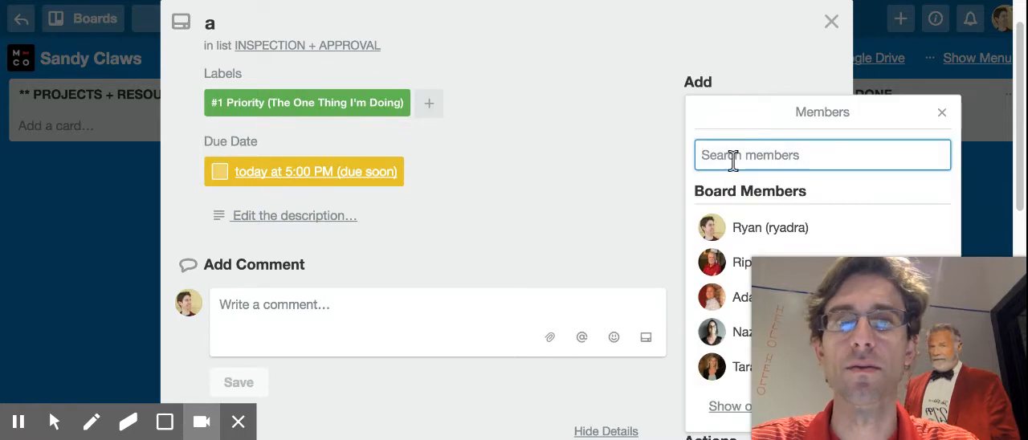
{"action": "left_click", "coordinate": [728, 261]}
{"action": "left_click", "coordinate": [484, 243]}
Post a comment on card a that mentions the assigned member and says "this is reviewed and ready for approval".
{"action": "scroll", "coordinate": [434, 253], "scroll_direction": "down", "scroll_amount": 1}
{"action": "left_click", "coordinate": [375, 265]}
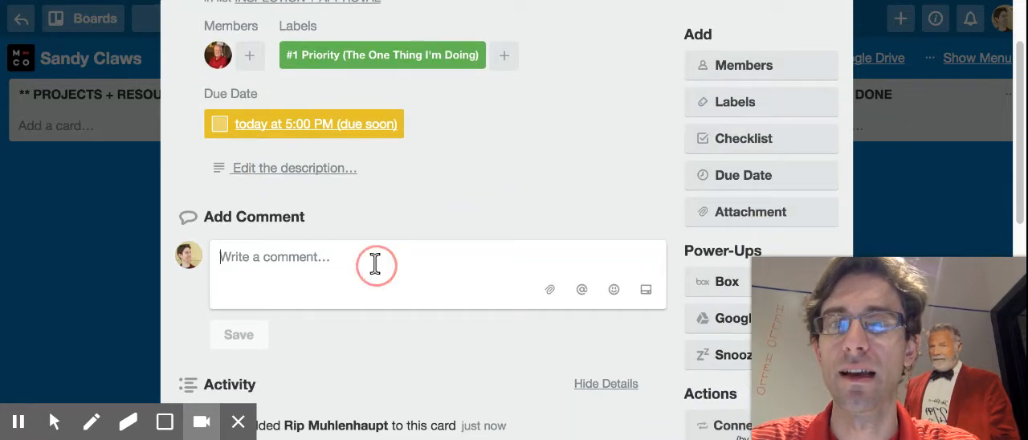
{"action": "type", "text": "@rip"}
{"action": "key", "text": "Return"}
{"action": "type", "text": "this is comple"}
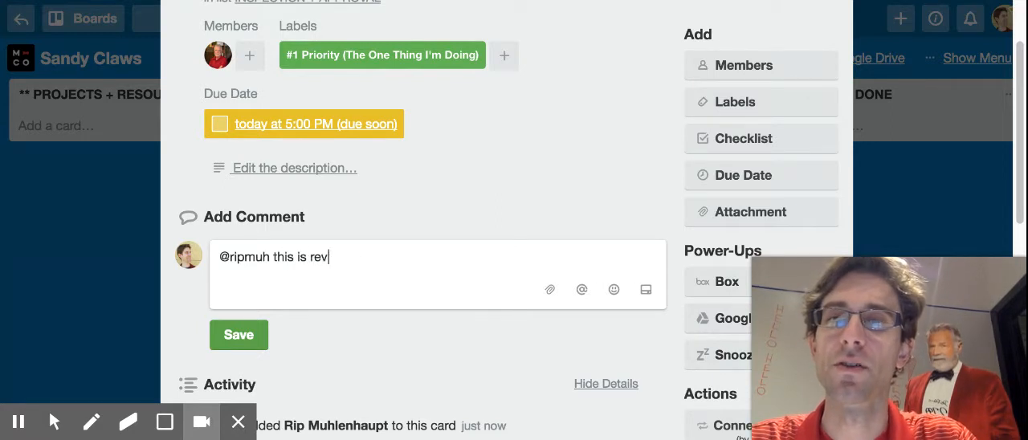
{"action": "type", "text": "reviewed and ready for approval"}
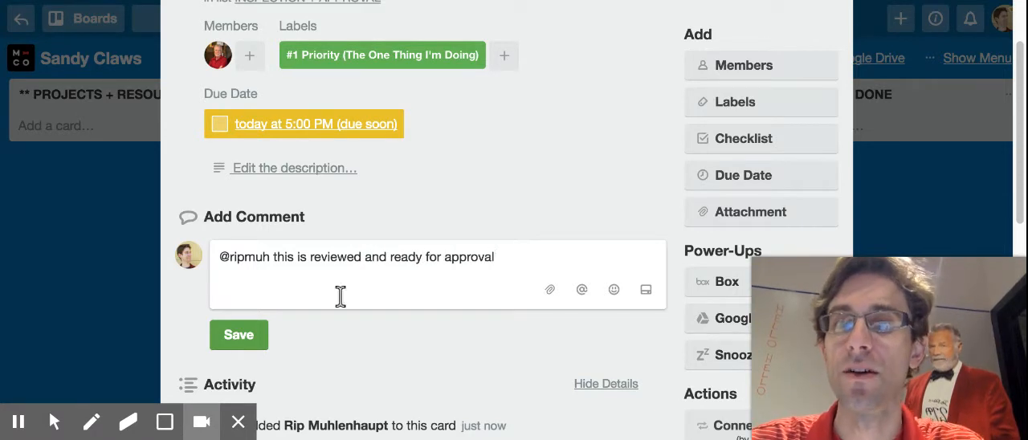
{"action": "left_click", "coordinate": [251, 333]}
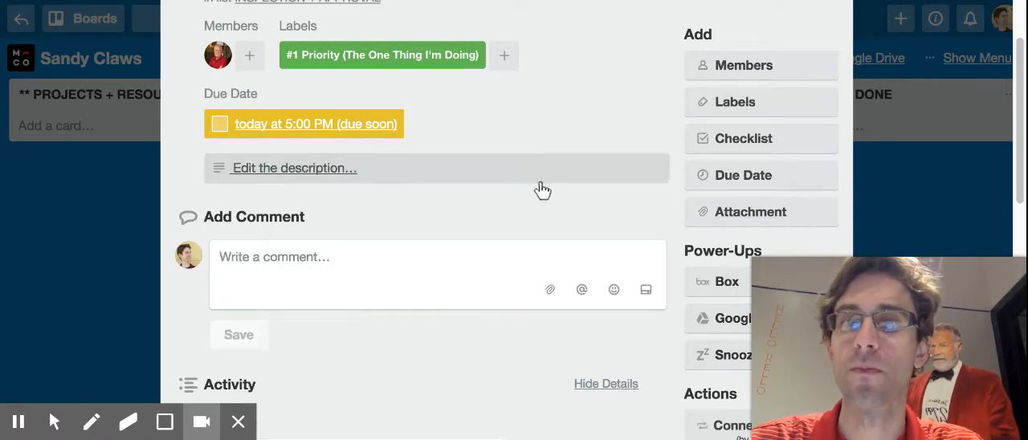
Replace card a's #1 Priority label with Meeting Topic or Needs Approval, and close the card.
{"action": "scroll", "coordinate": [542, 191], "scroll_direction": "up", "scroll_amount": 1}
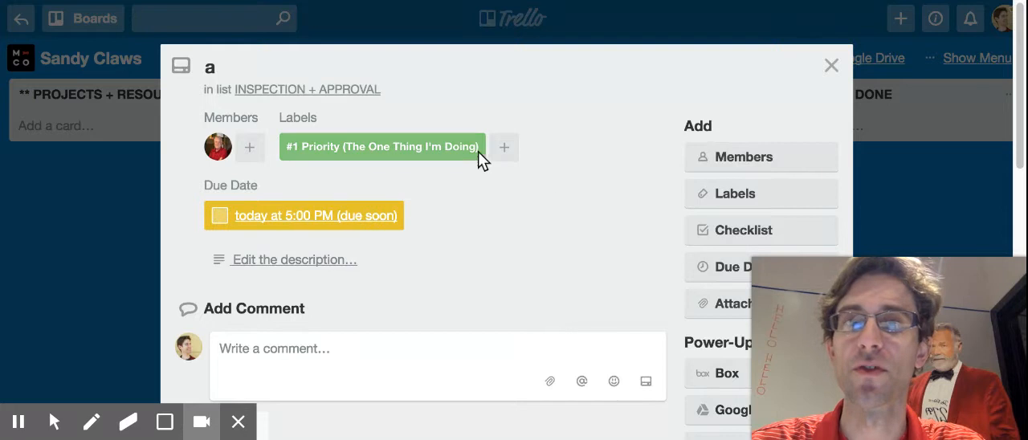
{"action": "left_click", "coordinate": [505, 147]}
{"action": "left_click", "coordinate": [580, 319]}
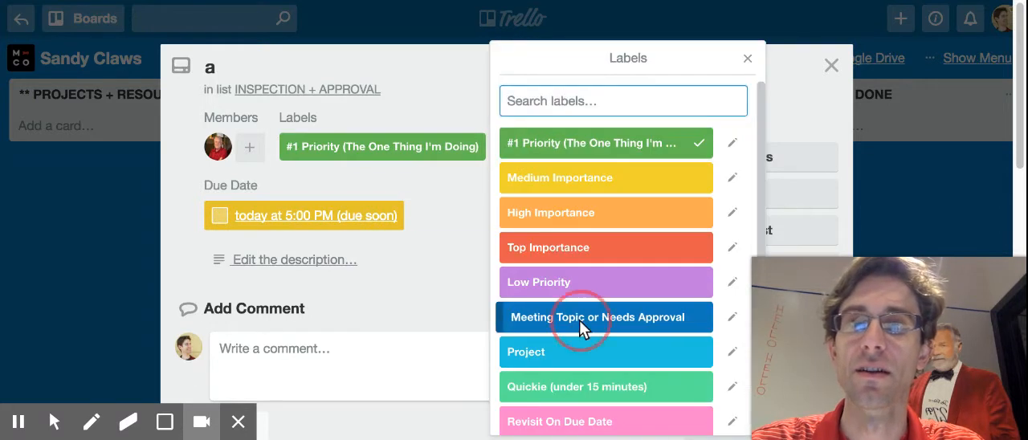
{"action": "left_click", "coordinate": [351, 222]}
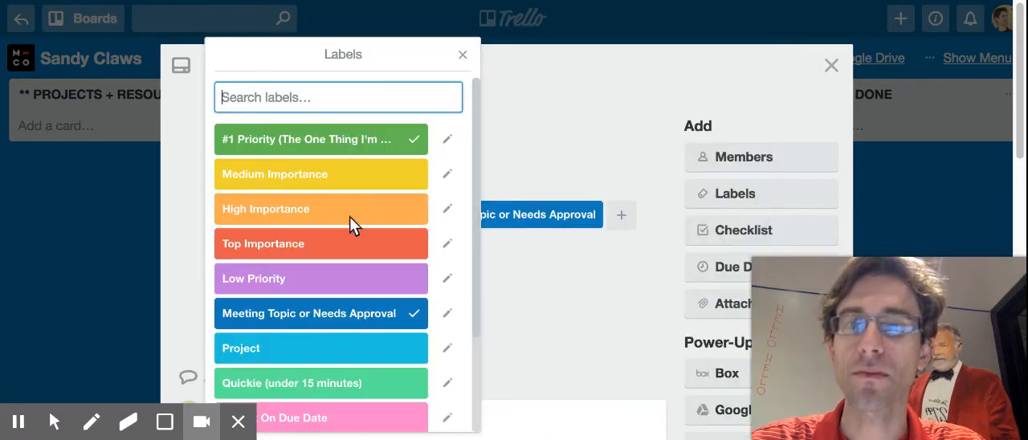
{"action": "left_click", "coordinate": [387, 137]}
{"action": "left_click", "coordinate": [589, 112]}
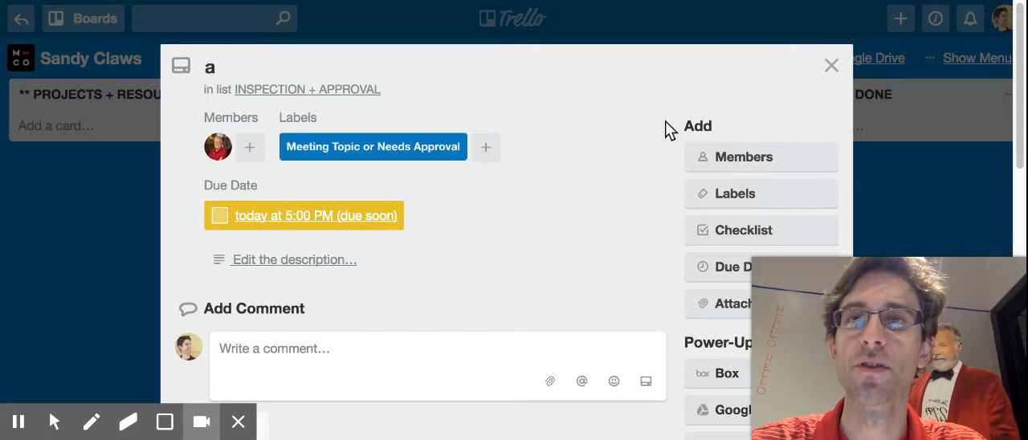
{"action": "left_click", "coordinate": [831, 66]}
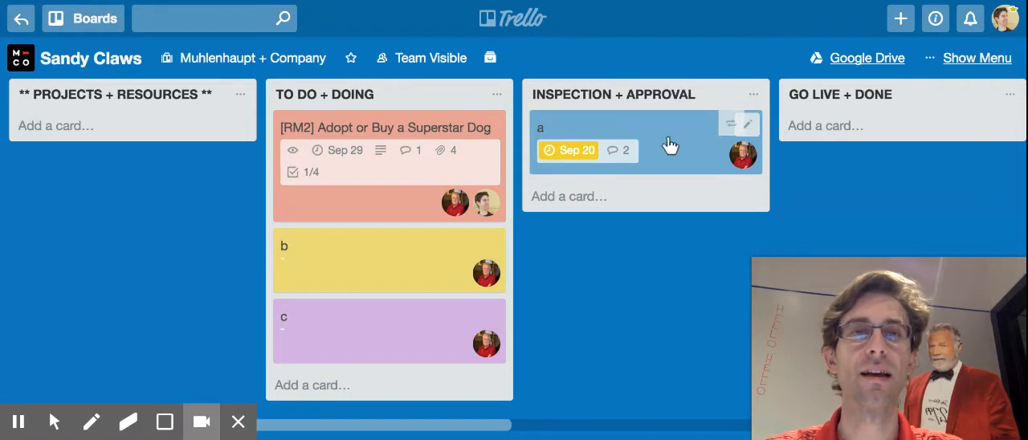
Set card a's due date to September 25, 2017 and move the card to the GO LIVE + DONE list.
{"action": "key", "text": "d"}
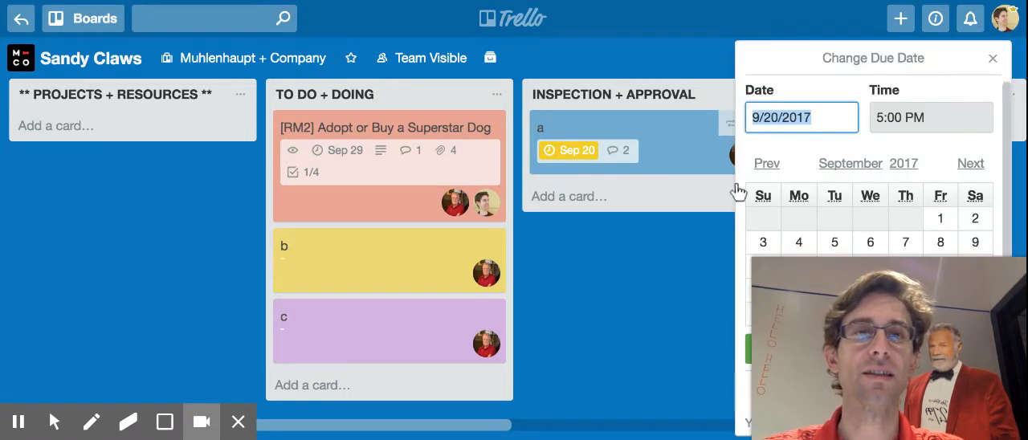
{"action": "left_click", "coordinate": [770, 120]}
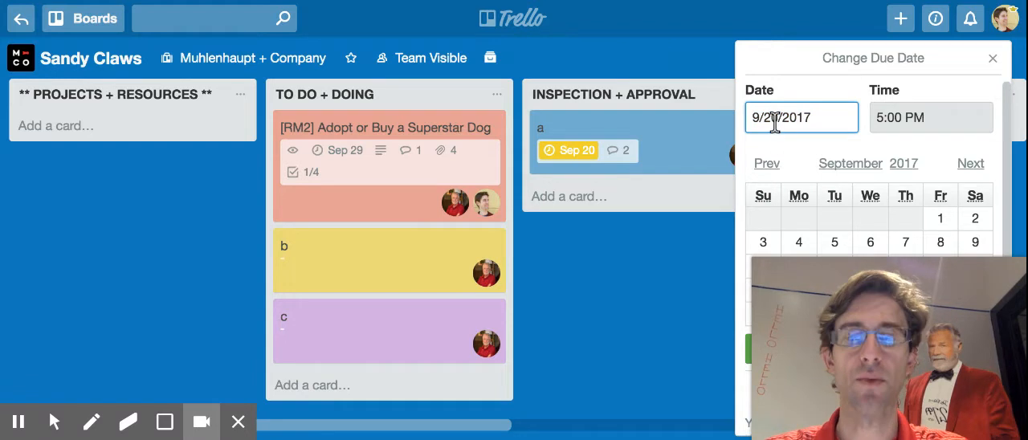
{"action": "key", "text": "Return"}
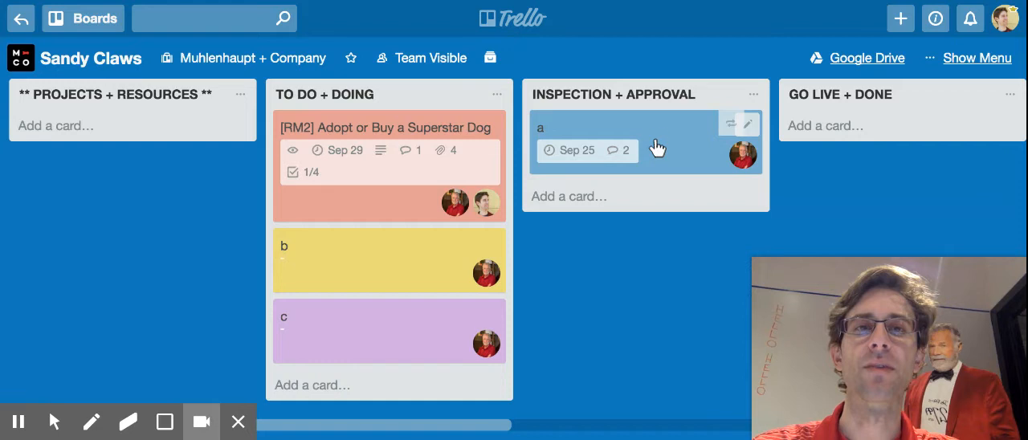
{"action": "left_click_drag", "start_coordinate": [654, 136], "coordinate": [821, 137]}
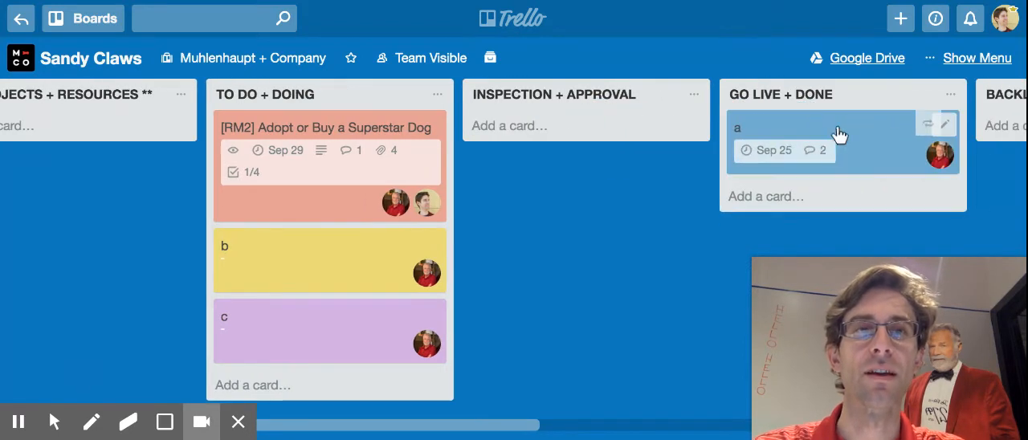
Open card a, add the #1 Priority label and remove the Meeting Topic or Needs Approval label.
{"action": "left_click", "coordinate": [840, 128]}
{"action": "left_click", "coordinate": [445, 148]}
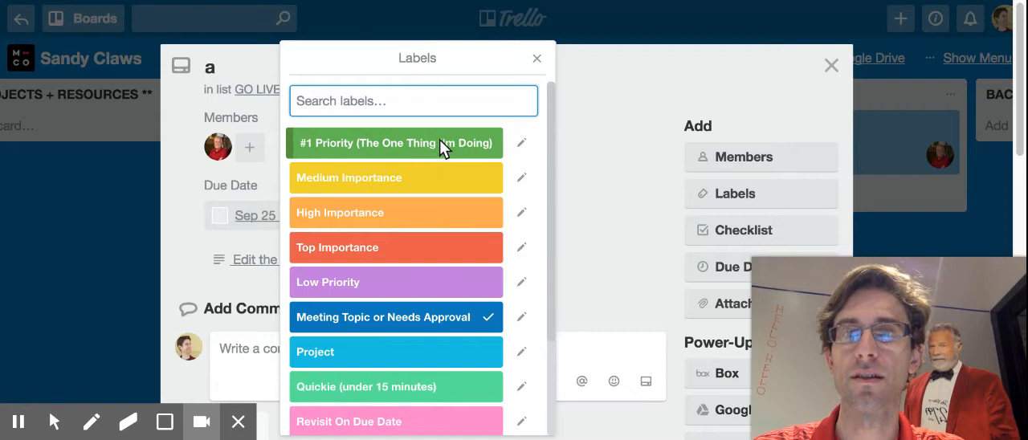
{"action": "left_click", "coordinate": [440, 143]}
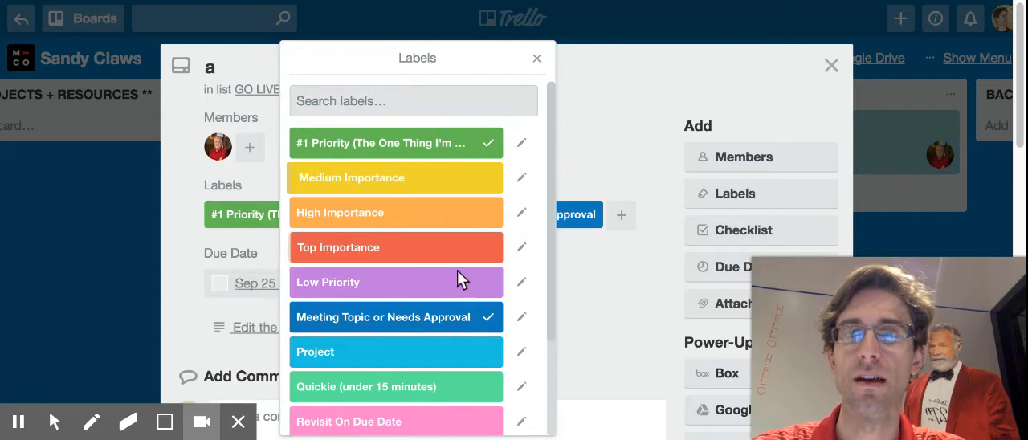
{"action": "left_click", "coordinate": [421, 319]}
{"action": "left_click", "coordinate": [584, 169]}
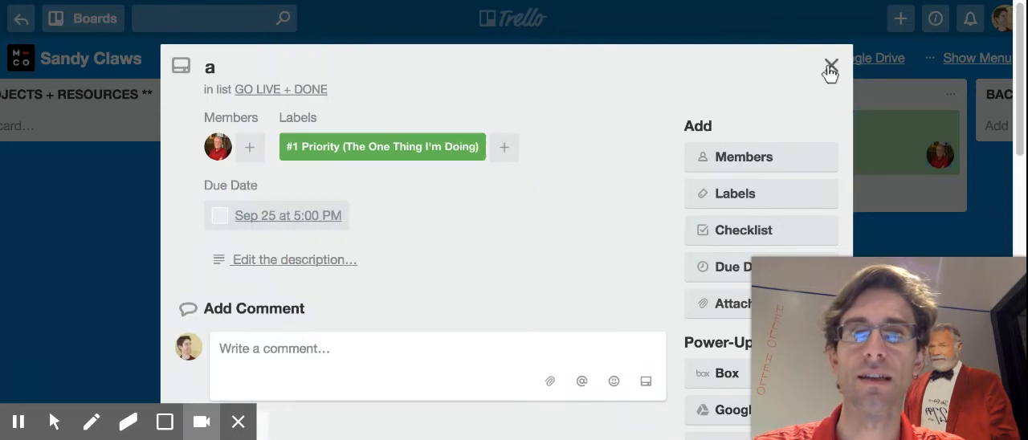
Add the description "Buy Collar" to card a and save it.
{"action": "left_click", "coordinate": [345, 261]}
{"action": "type", "text": "B"}
{"action": "key", "text": "BackSpace"}
{"action": "type", "text": "Buy Collar"}
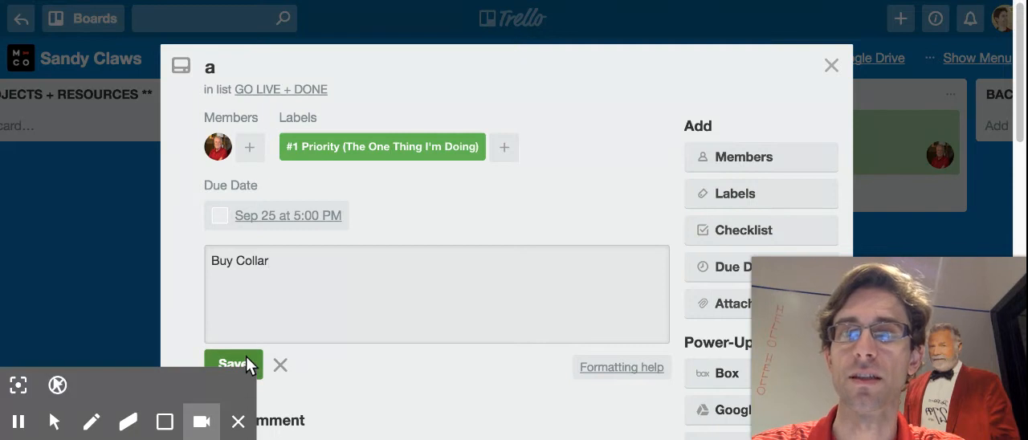
{"action": "left_click", "coordinate": [233, 363]}
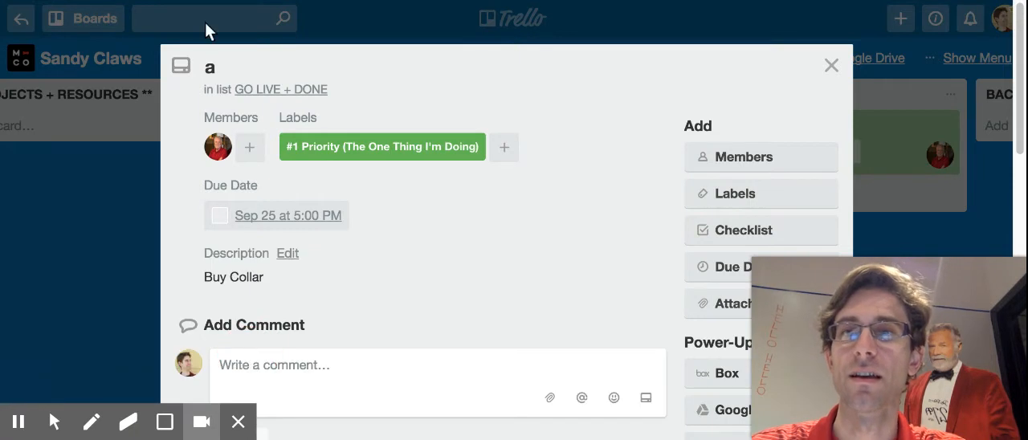
Rename card a to "[RM2] Rhinestone Collar" and close it.
{"action": "left_click", "coordinate": [206, 63]}
{"action": "type", "text": "Rhinestone Coll"}
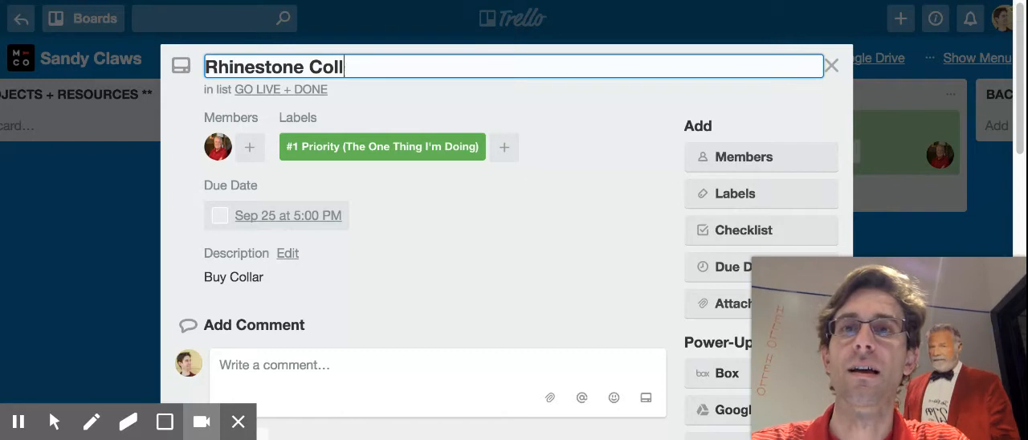
{"action": "type", "text": "ar[RM"}
{"action": "key", "text": "BackSpace"}
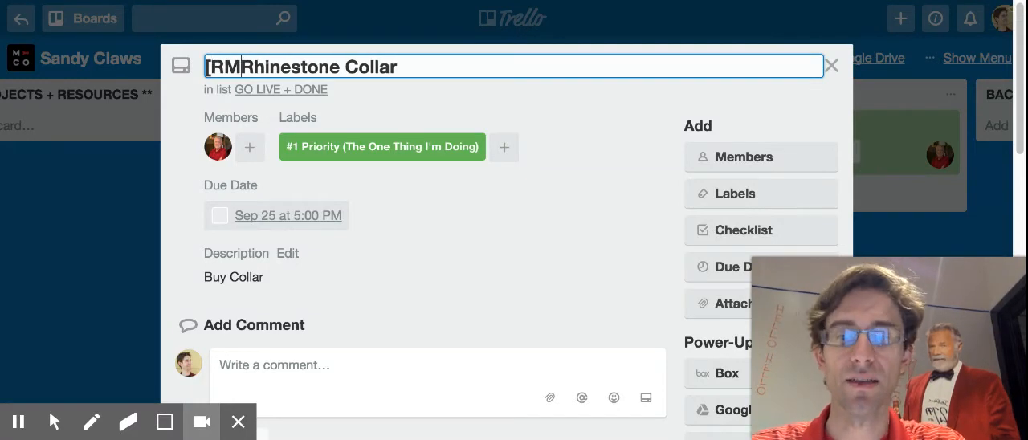
{"action": "type", "text": "2]"}
{"action": "key", "text": "Return"}
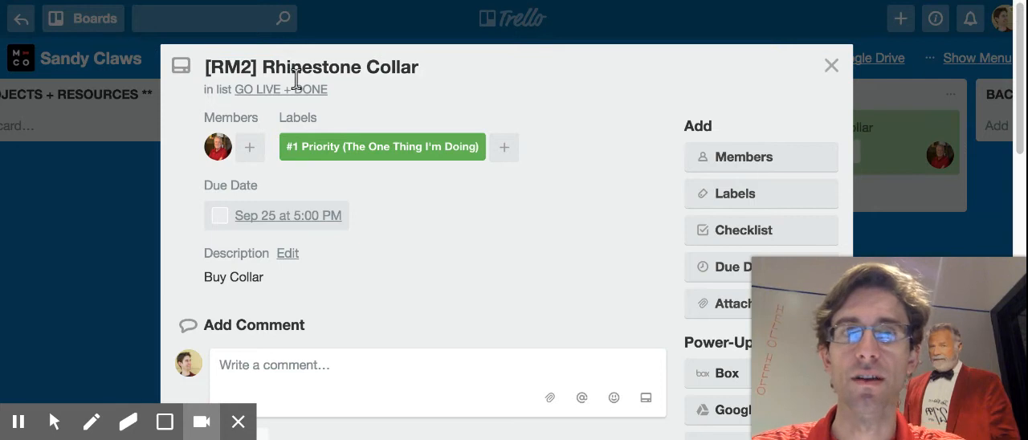
{"action": "left_click", "coordinate": [832, 59]}
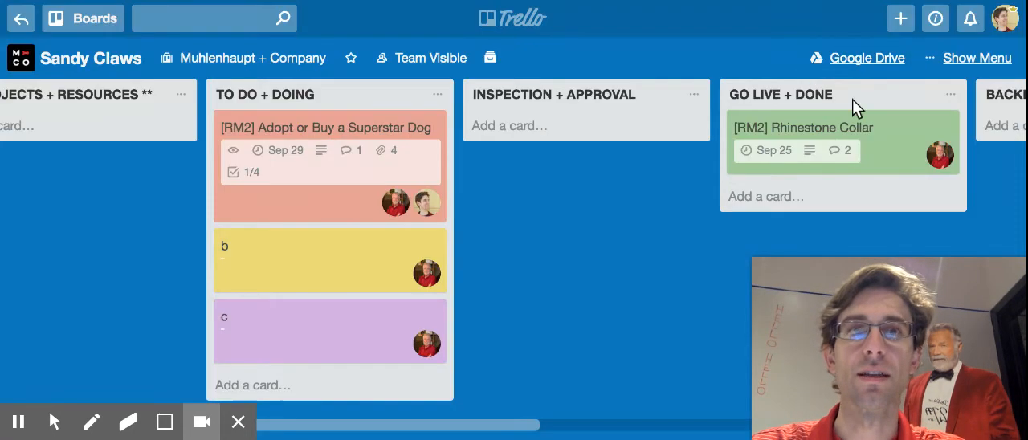
Remove the #1 Priority label from the Rhinestone Collar card in the GO LIVE + DONE list.
{"action": "scroll", "coordinate": [774, 141], "scroll_direction": "right", "scroll_amount": 2}
{"action": "scroll", "coordinate": [773, 141], "scroll_direction": "right", "scroll_amount": 1}
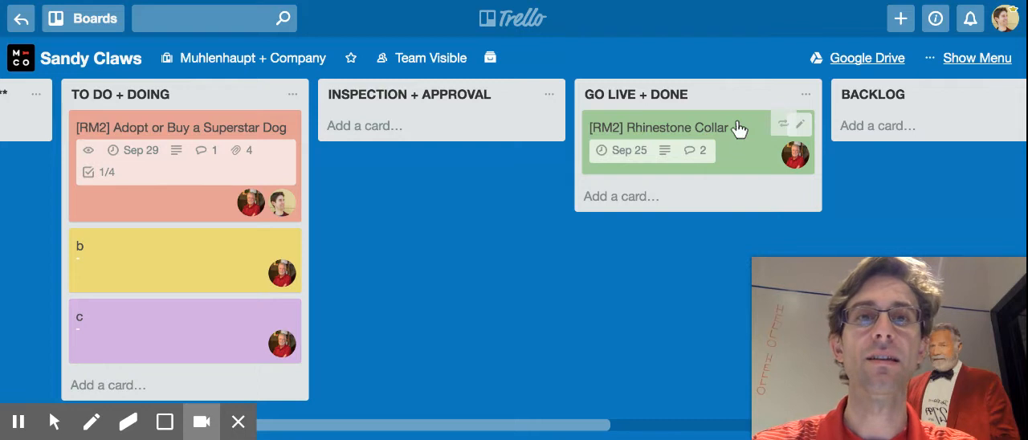
{"action": "key", "text": "l"}
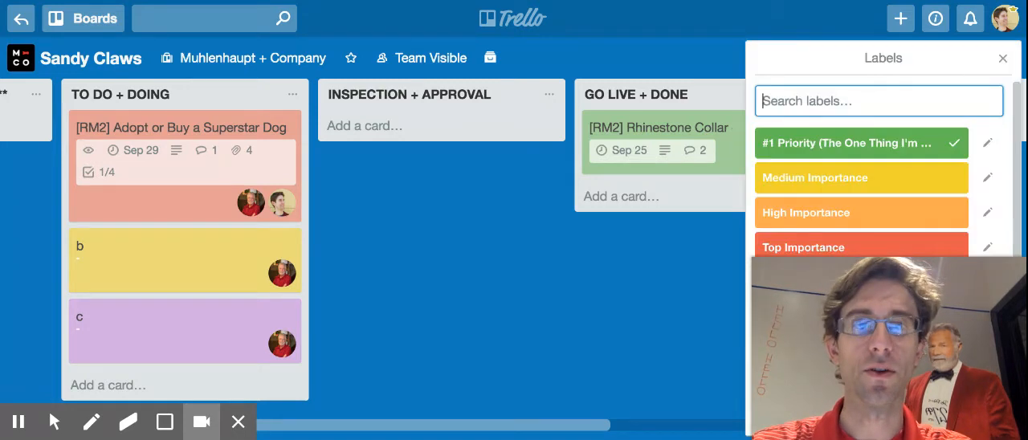
{"action": "left_click", "coordinate": [774, 143]}
{"action": "scroll", "coordinate": [774, 139], "scroll_direction": "down", "scroll_amount": 3}
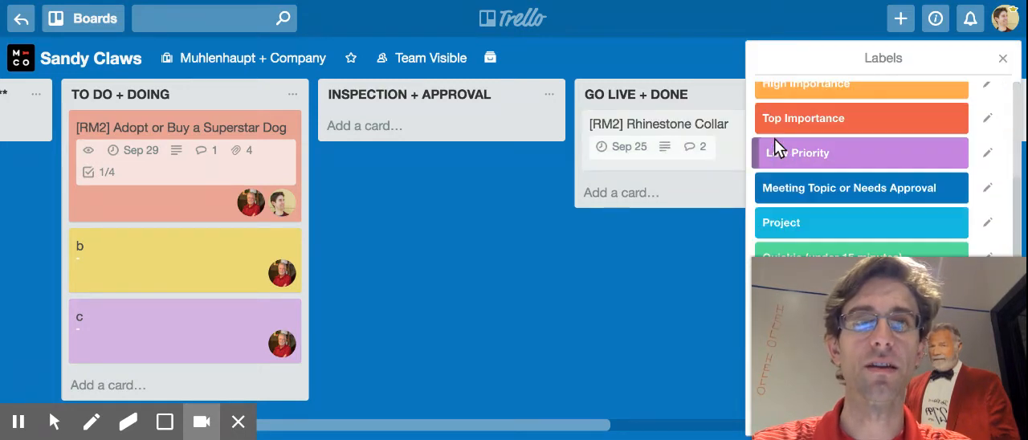
{"action": "left_click", "coordinate": [1003, 58]}
Open the Rhinestone Collar card, assign it the Resources + Done label and close it.
{"action": "left_click", "coordinate": [711, 123]}
{"action": "left_click", "coordinate": [747, 197]}
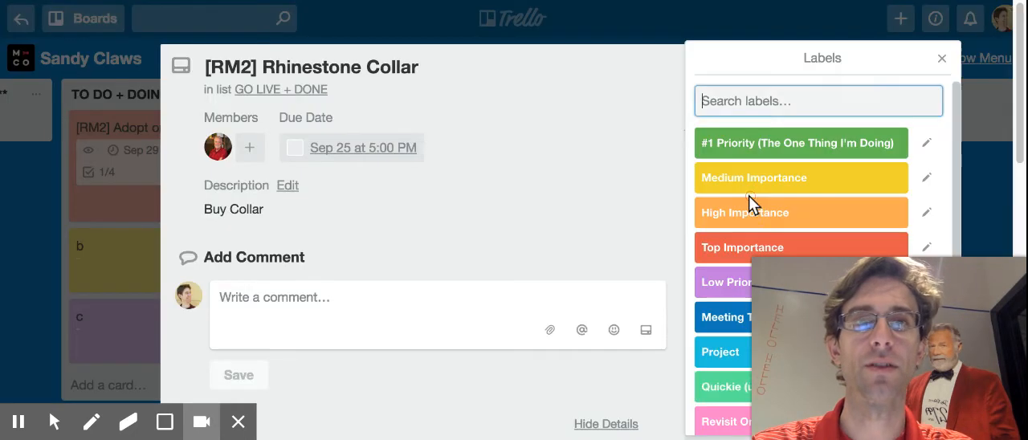
{"action": "scroll", "coordinate": [706, 378], "scroll_direction": "down", "scroll_amount": 3}
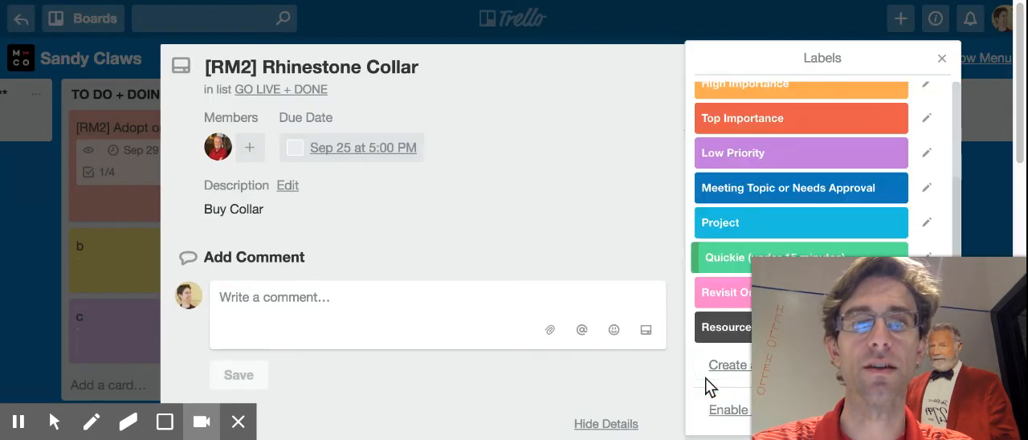
{"action": "left_click", "coordinate": [719, 328]}
{"action": "left_click", "coordinate": [426, 188]}
{"action": "left_click", "coordinate": [831, 65]}
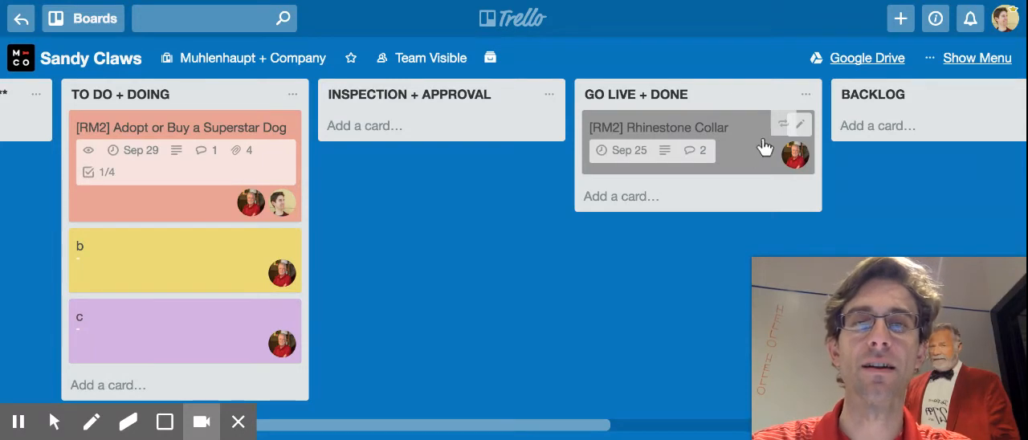
Open the Rhinestone Collar card, mark its due date as complete and close the card.
{"action": "left_click", "coordinate": [718, 134]}
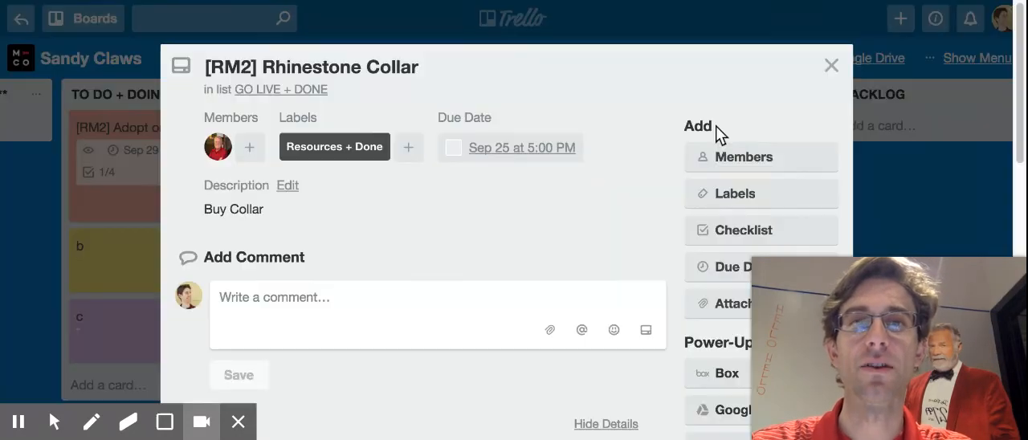
{"action": "left_click", "coordinate": [453, 149]}
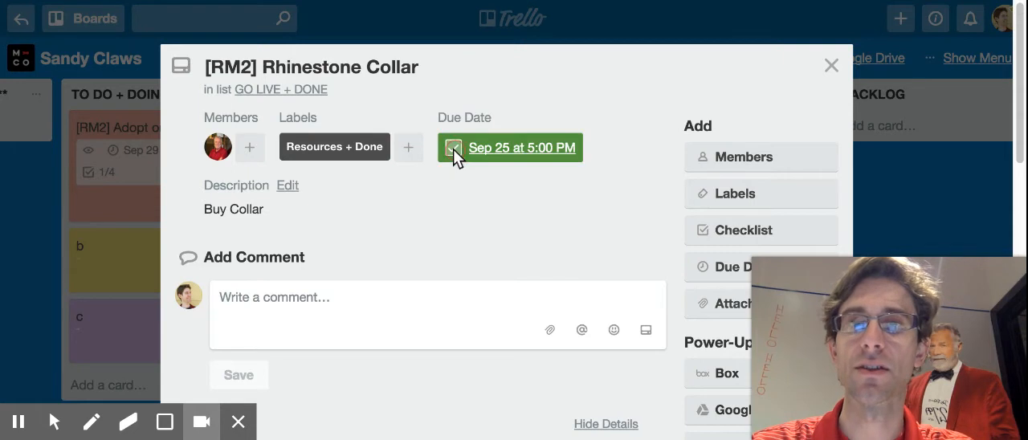
{"action": "left_click", "coordinate": [830, 66]}
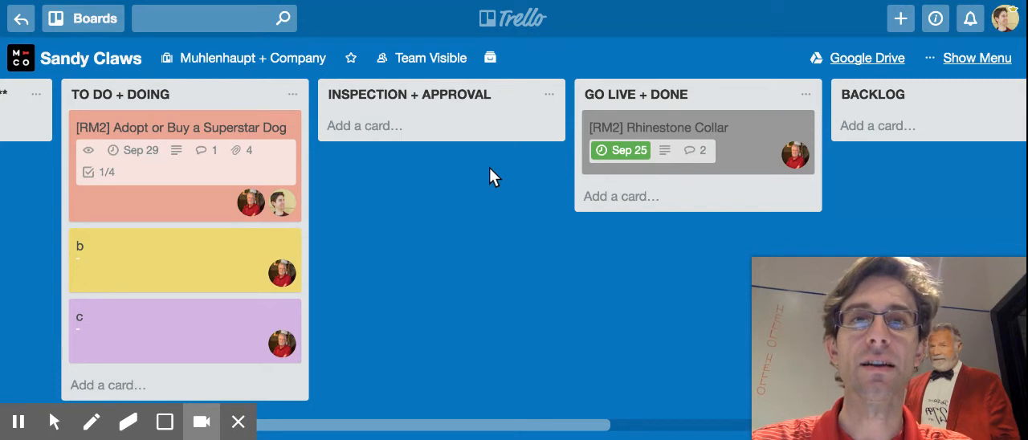
Start a new card in the ** PROJECTS + RESOURCES ** list with the draft title "Client Files on Box".
{"action": "scroll", "coordinate": [489, 168], "scroll_direction": "left", "scroll_amount": 5}
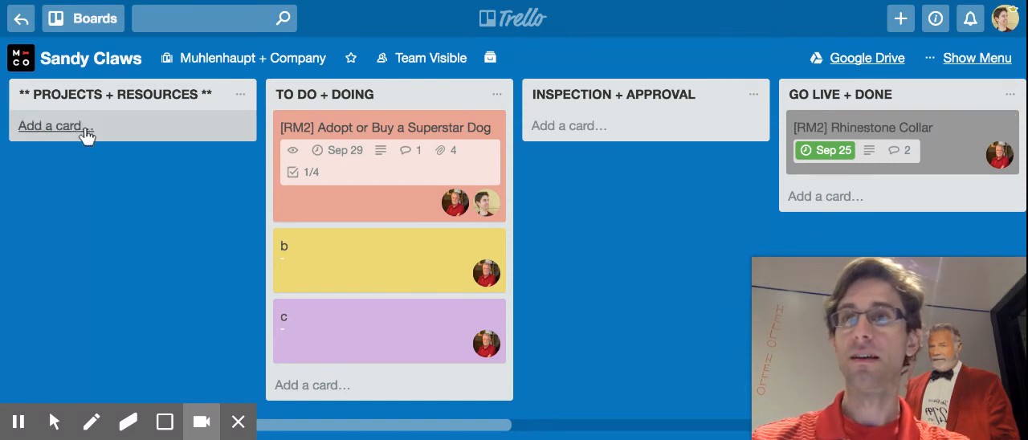
{"action": "left_click", "coordinate": [49, 126]}
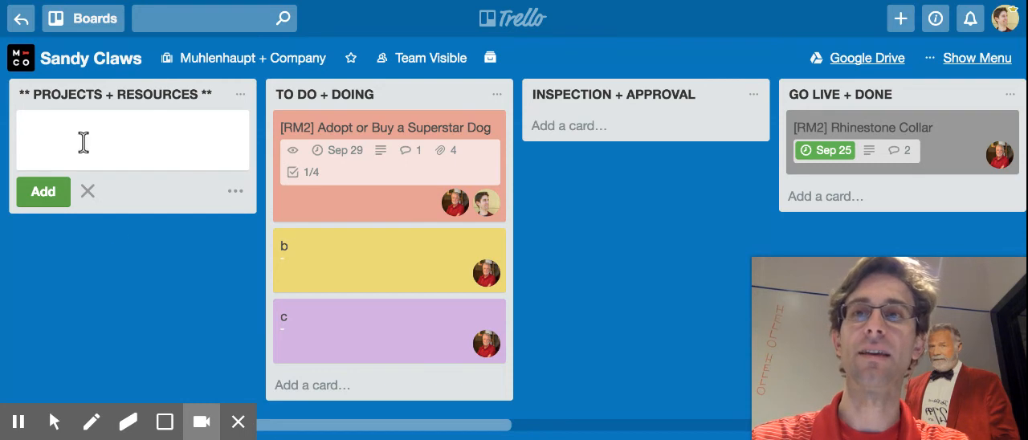
{"action": "type", "text": "Client C"}
{"action": "key", "text": "BackSpace"}
{"action": "type", "text": "Files on Box/Drive"}
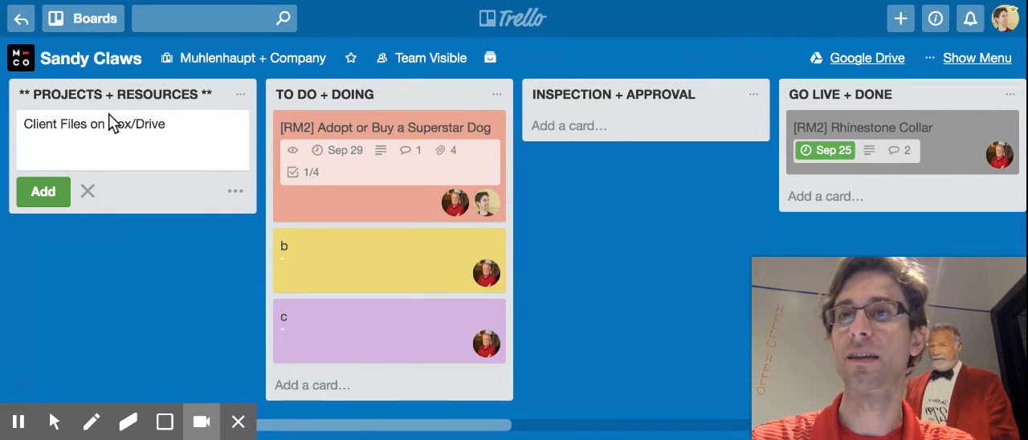
Change the draft title of the new card in the ** PROJECTS + RESOURCES ** list to "Box/Drive" and add the card.
{"action": "left_click", "coordinate": [101, 121]}
{"action": "double_click", "coordinate": [52, 129]}
{"action": "left_click_drag", "start_coordinate": [52, 129], "coordinate": [92, 122]}
{"action": "key", "text": "BackSpace"}
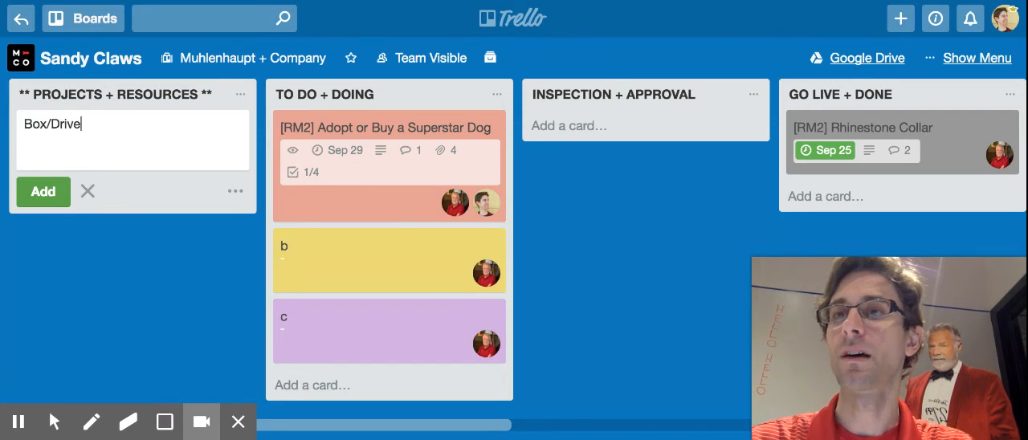
{"action": "left_click", "coordinate": [53, 188]}
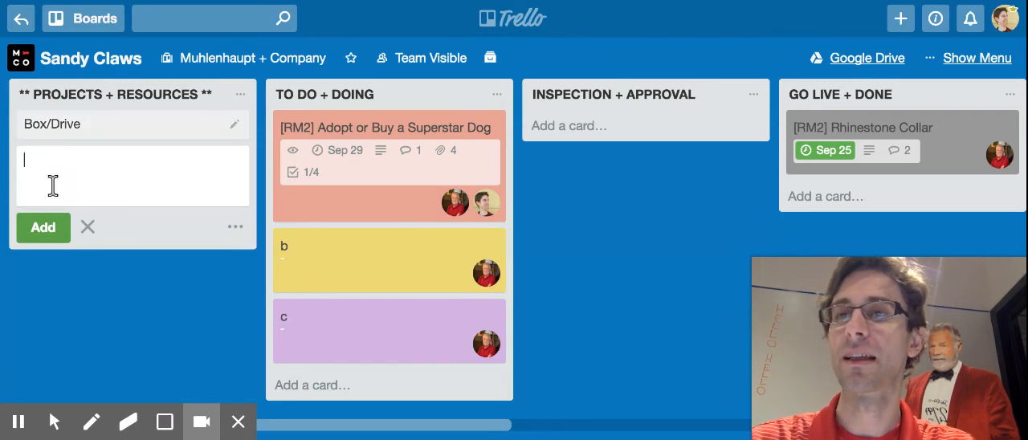
Open the Box/Drive card, assign it the Resources + Done label and close it.
{"action": "left_click", "coordinate": [105, 142]}
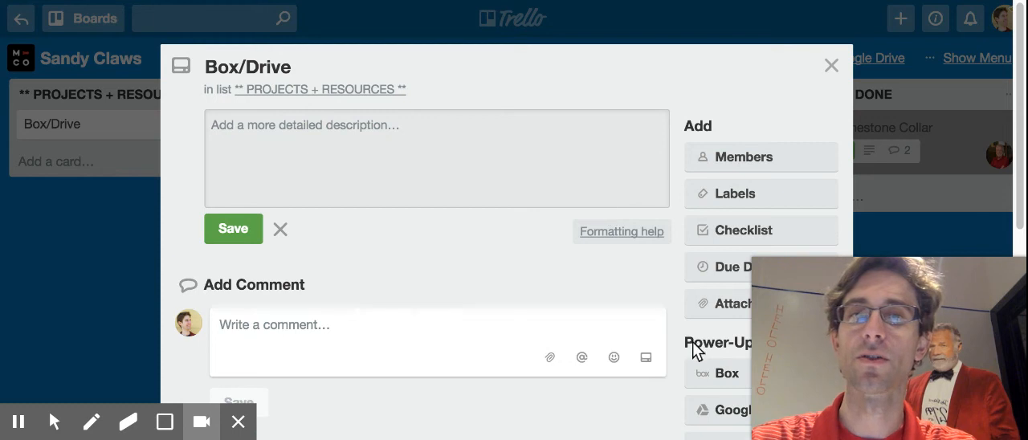
{"action": "scroll", "coordinate": [731, 220], "scroll_direction": "down", "scroll_amount": 3}
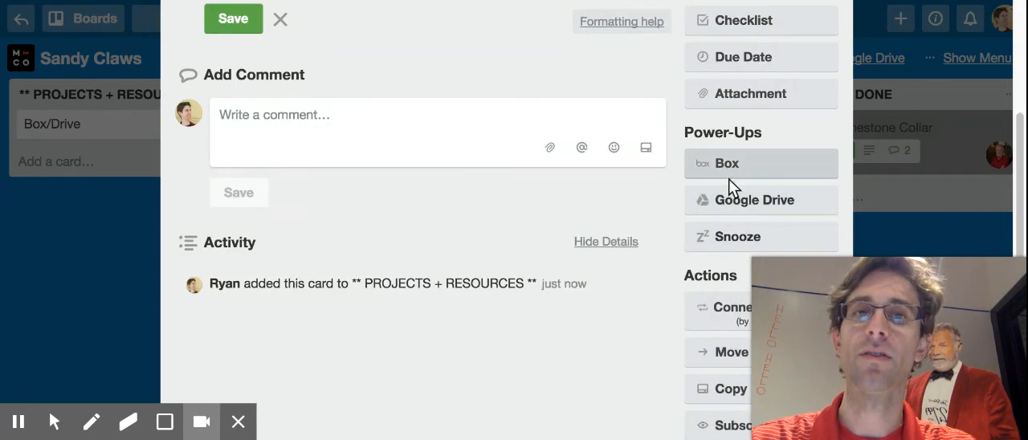
{"action": "scroll", "coordinate": [445, 201], "scroll_direction": "up", "scroll_amount": 3}
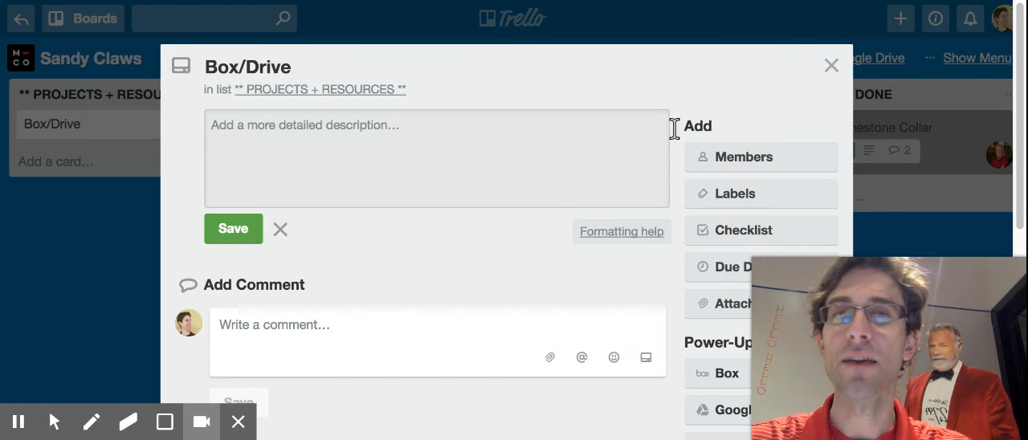
{"action": "left_click", "coordinate": [734, 193]}
{"action": "scroll", "coordinate": [708, 261], "scroll_direction": "down", "scroll_amount": 3}
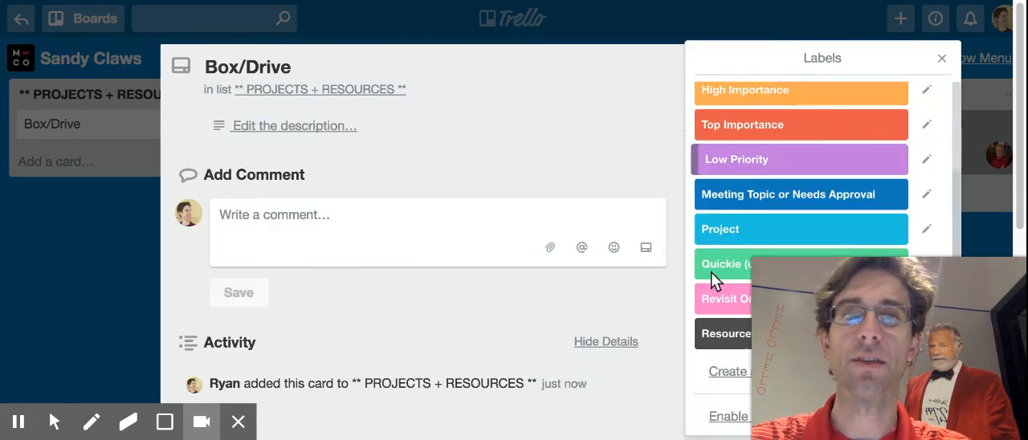
{"action": "left_click", "coordinate": [713, 328]}
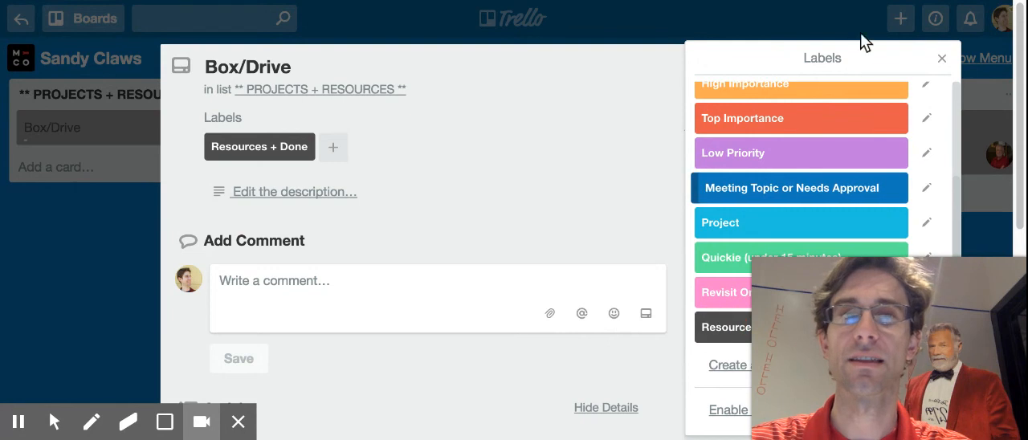
{"action": "left_click", "coordinate": [940, 60]}
{"action": "left_click", "coordinate": [833, 68]}
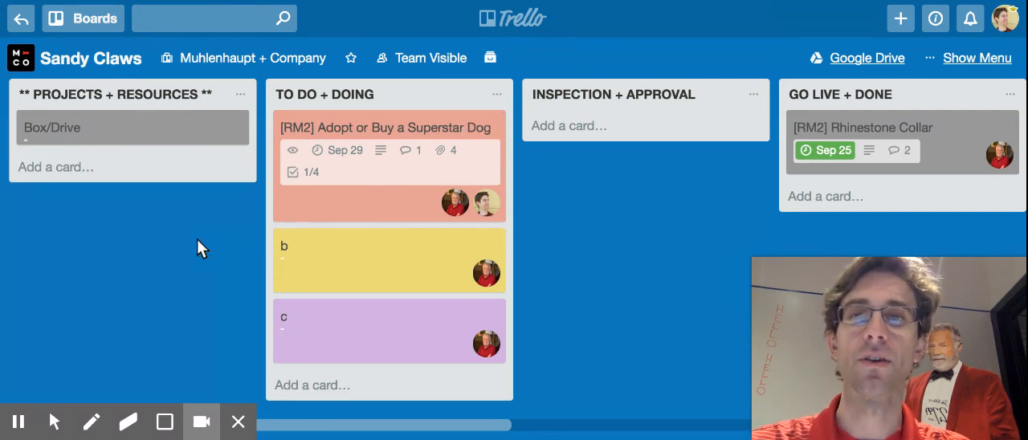
Filter the board to show only the cards assigned to your own account, and turn the filter off again.
{"action": "key", "text": "q"}
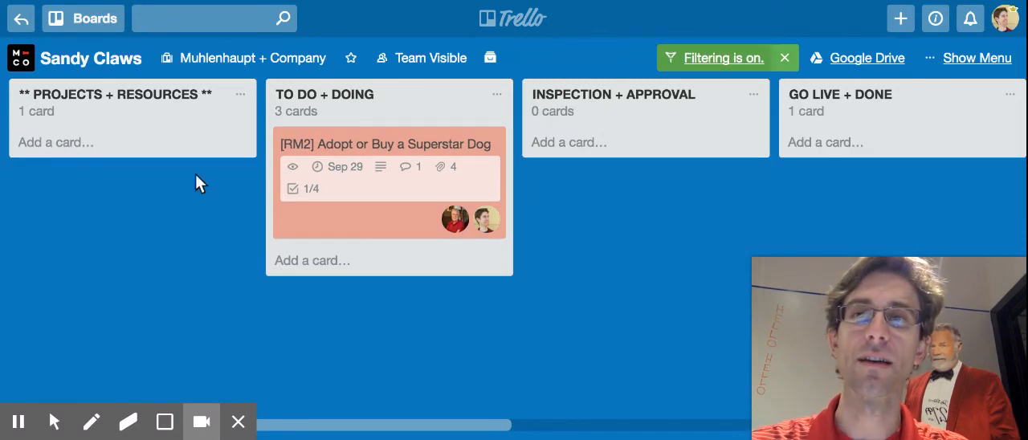
{"action": "key", "text": "q"}
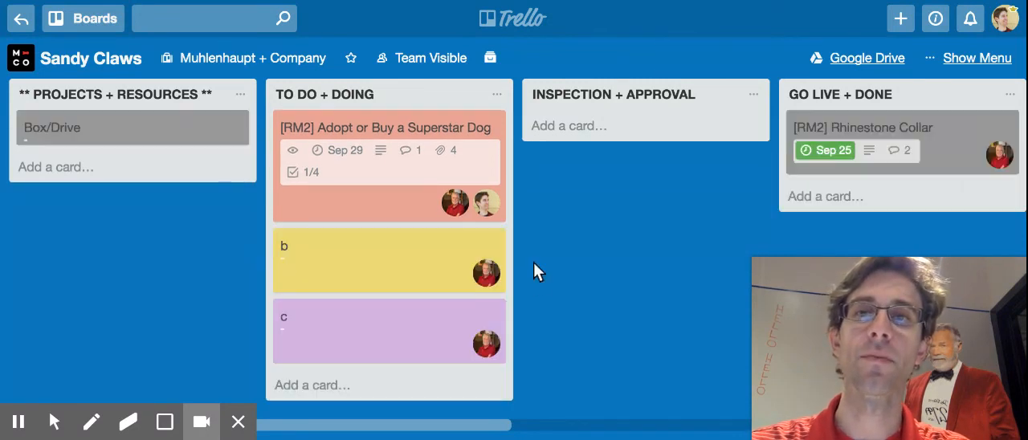